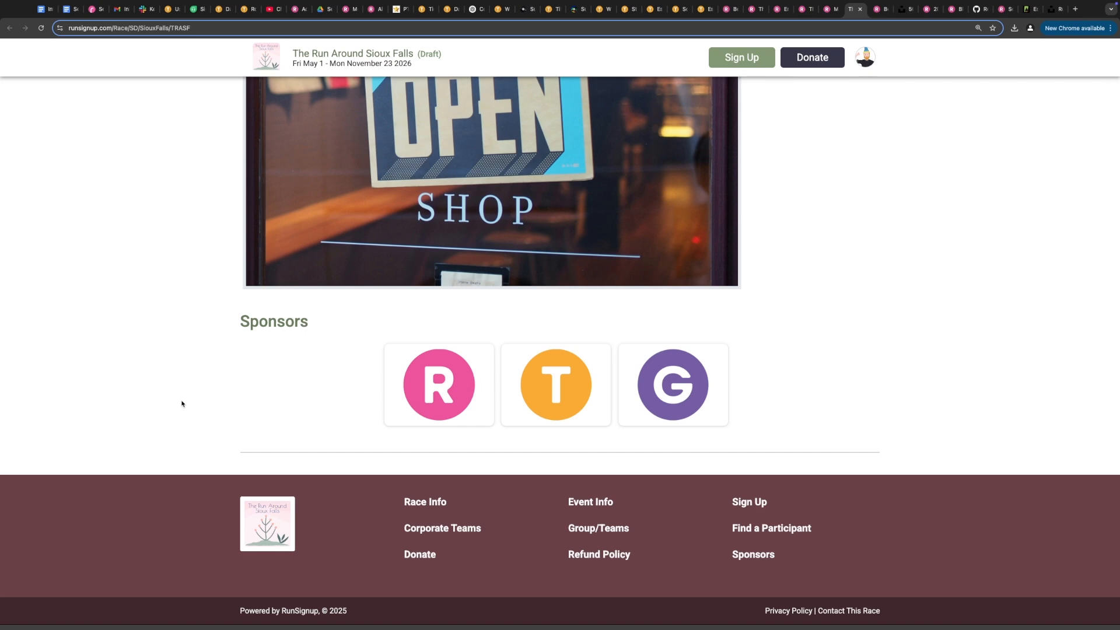
Step: Go to the race's dashboard from its public page and open the Website V2 Website Builder
scroll(181, 404, "up", 15)
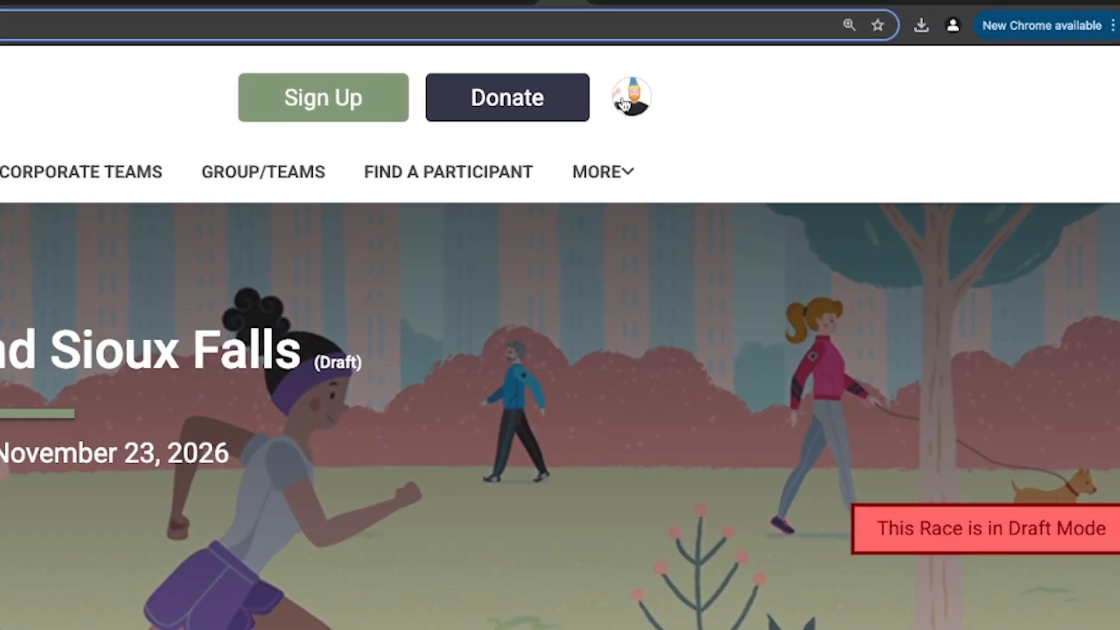
left_click(805, 72)
left_click(719, 221)
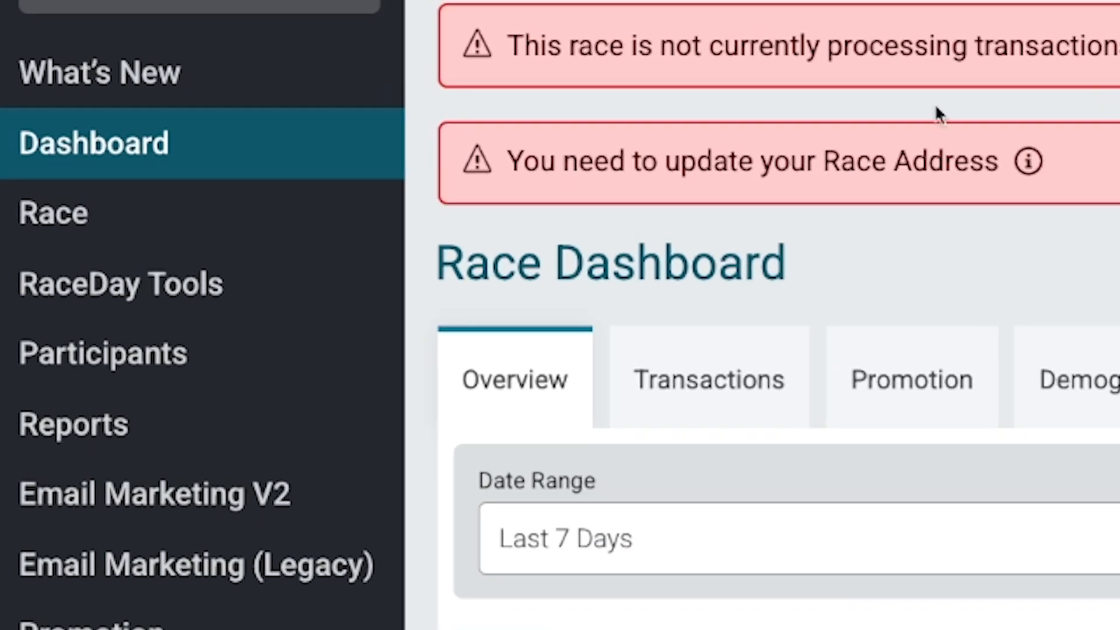
left_click(68, 217)
scroll(150, 251, "down", 3)
mouse_move(113, 327)
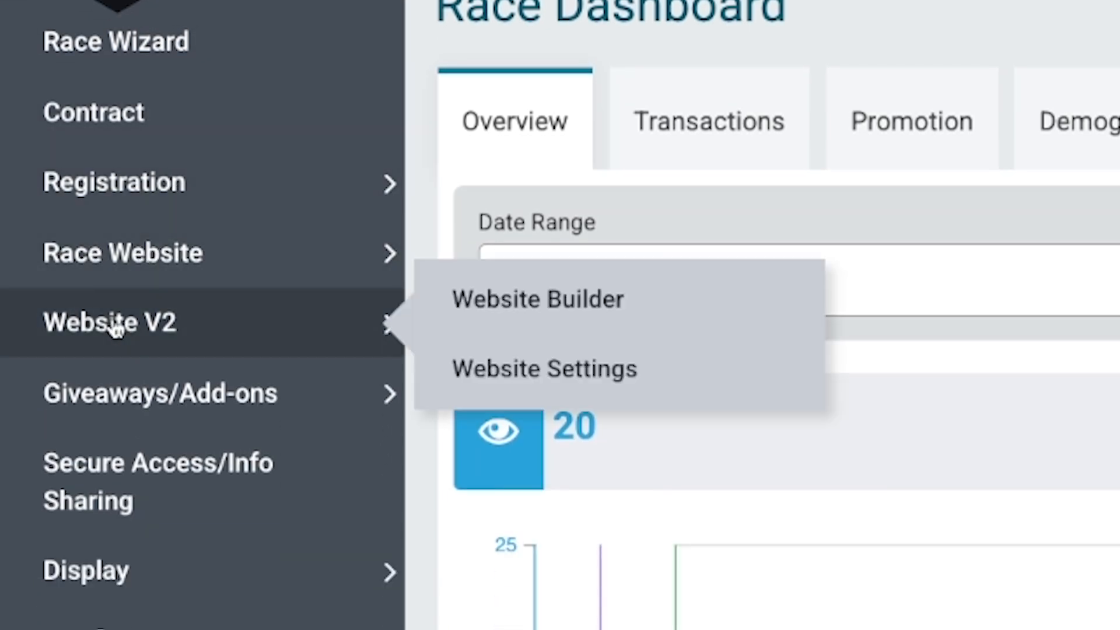
left_click(507, 315)
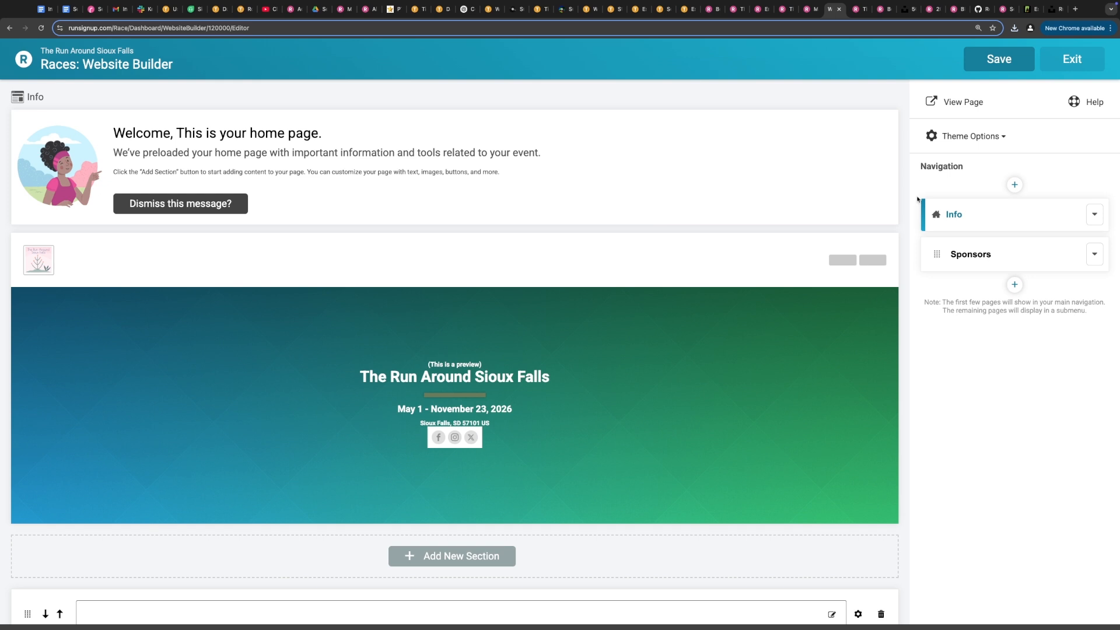
Step: Upload banner.jpeg from Downloads as the homepage banner's background image and save the banner
left_click(971, 140)
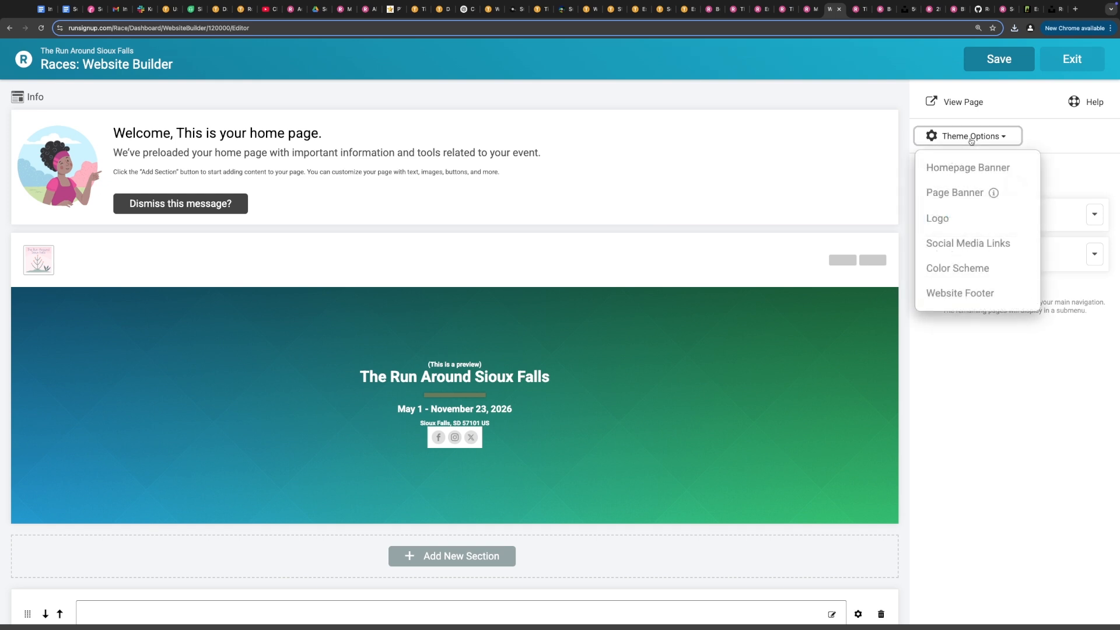
left_click(992, 169)
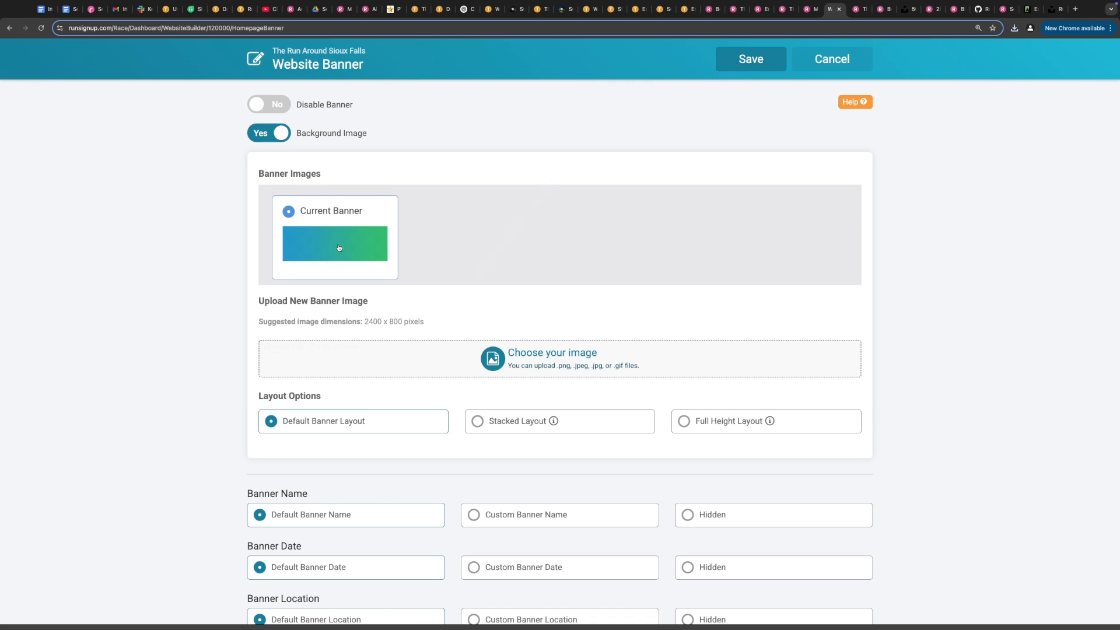
scroll(150, 283, "down", 3)
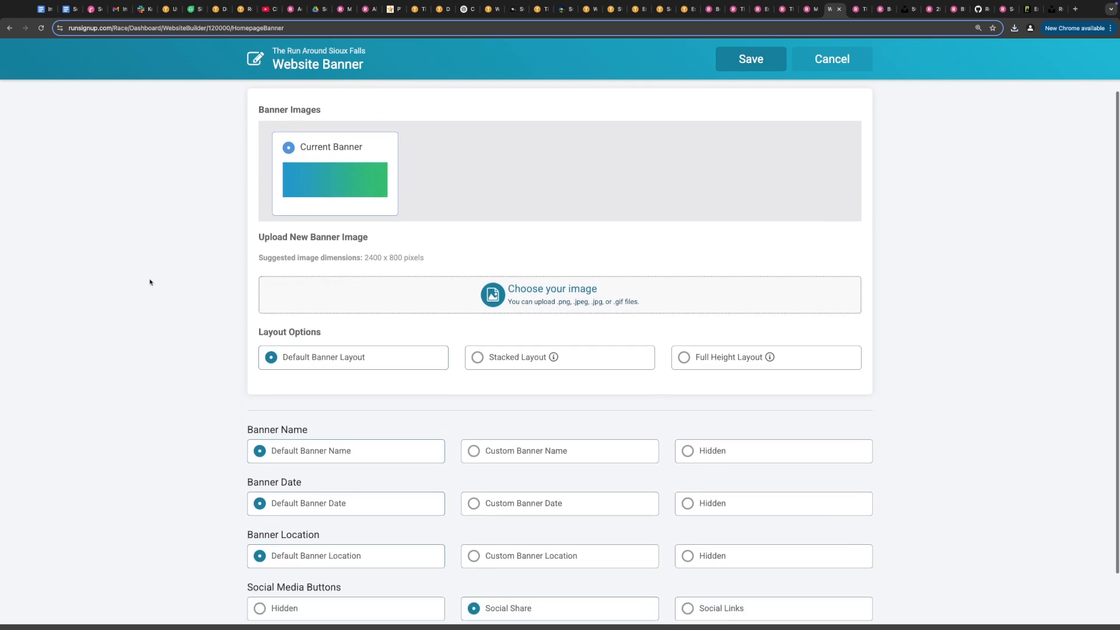
left_click(352, 287)
left_click(481, 285)
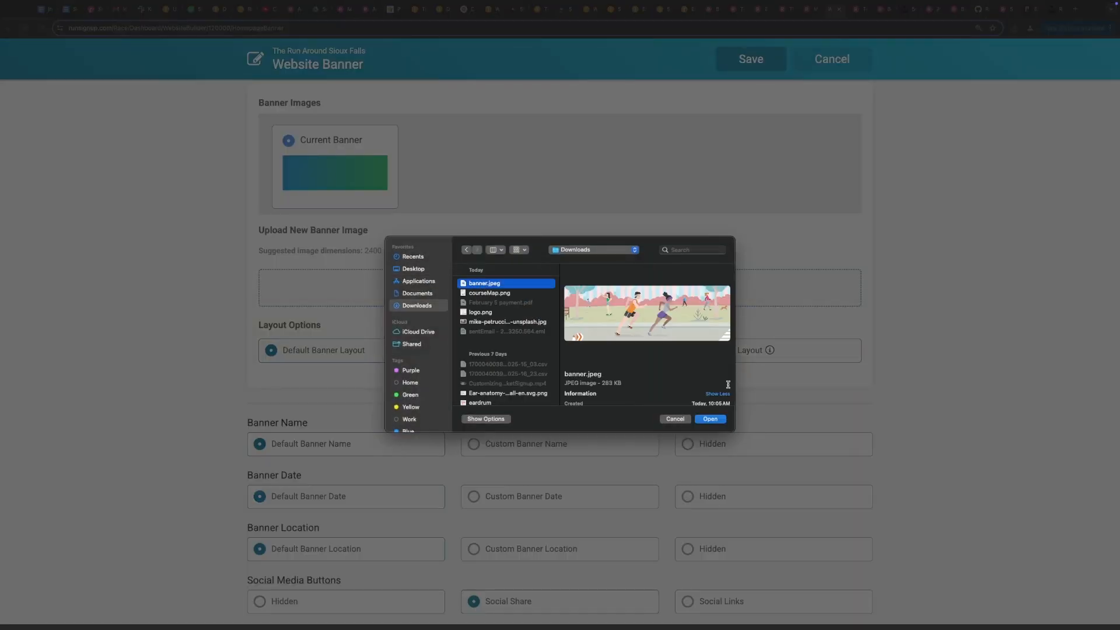
left_click(706, 416)
left_click_drag(501, 506, 481, 506)
left_click(494, 533)
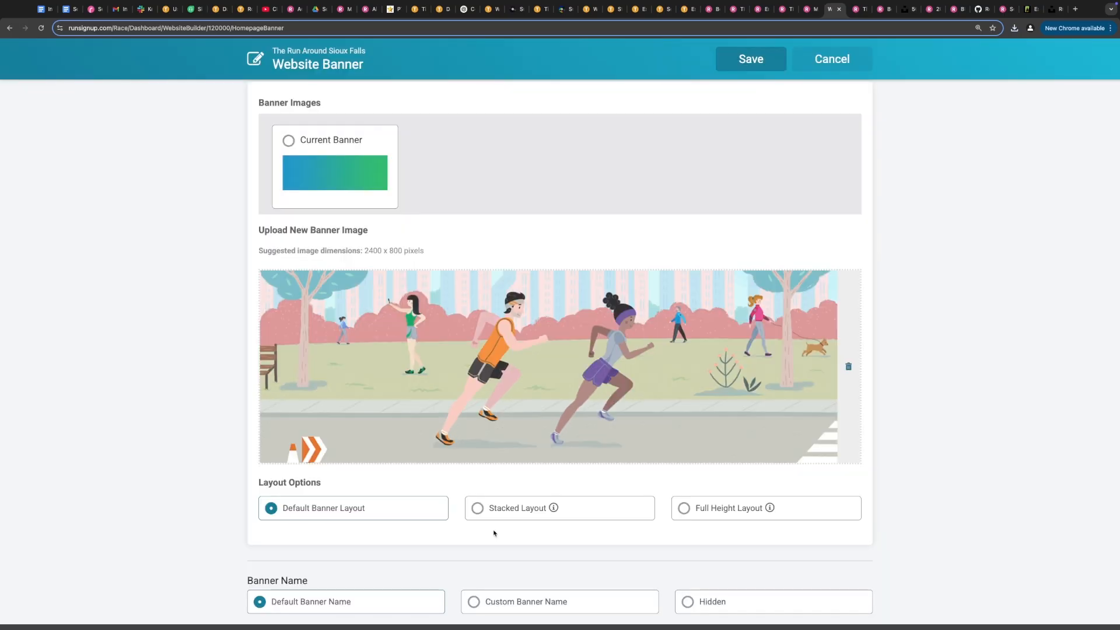
scroll(202, 397, "down", 5)
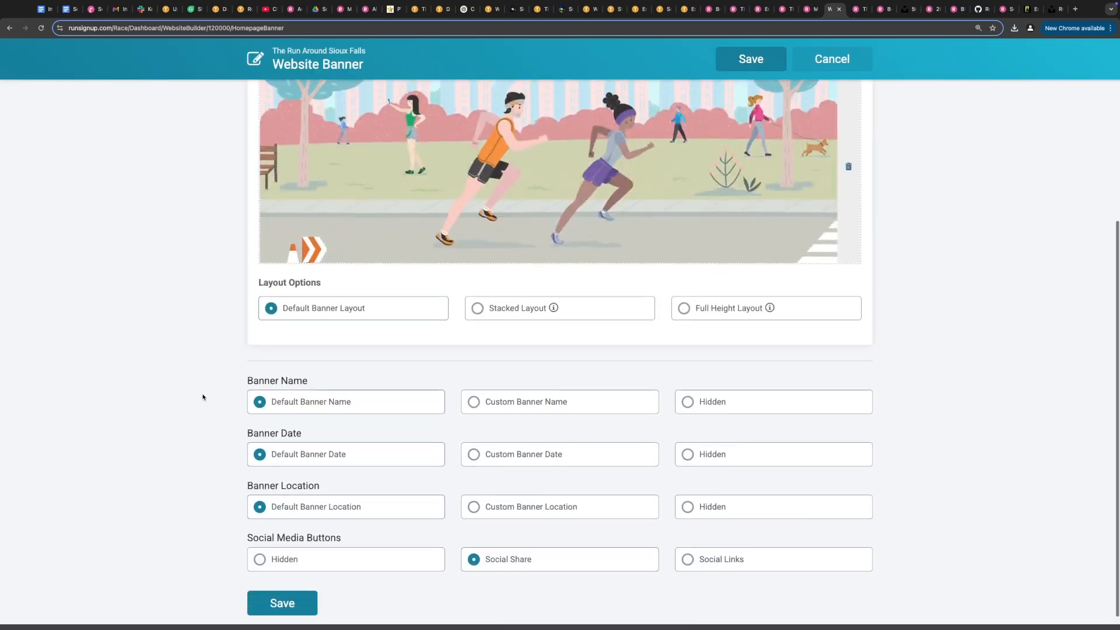
left_click(302, 593)
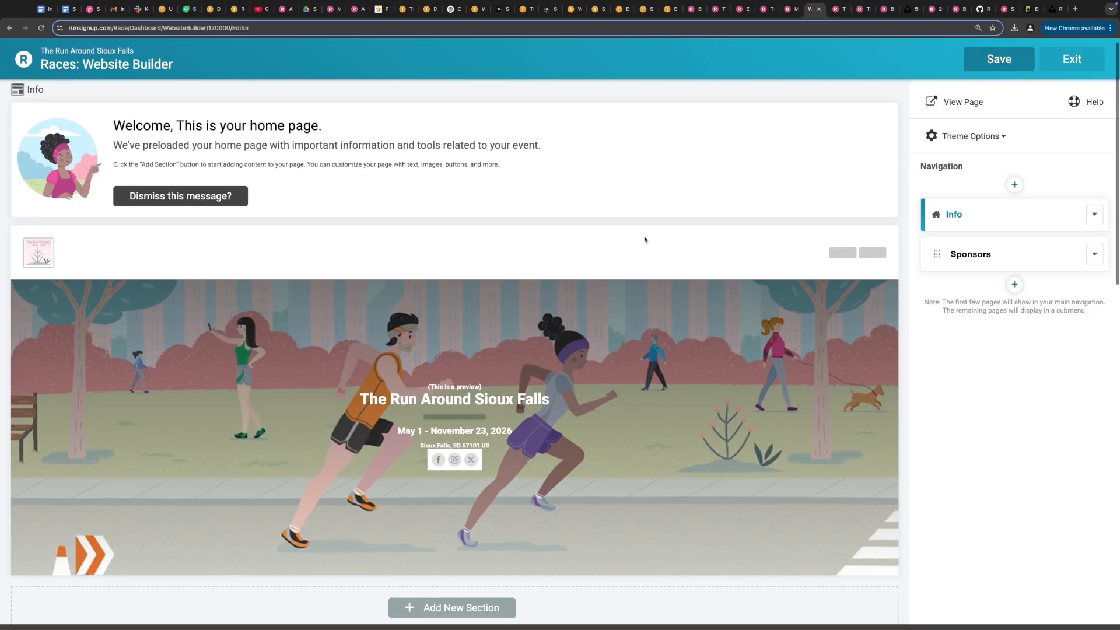
Step: Check the existing race page for reference, then add a single-column section below the banner with a Countdown component
left_click(838, 8)
scroll(627, 196, "down", 5)
left_click(815, 9)
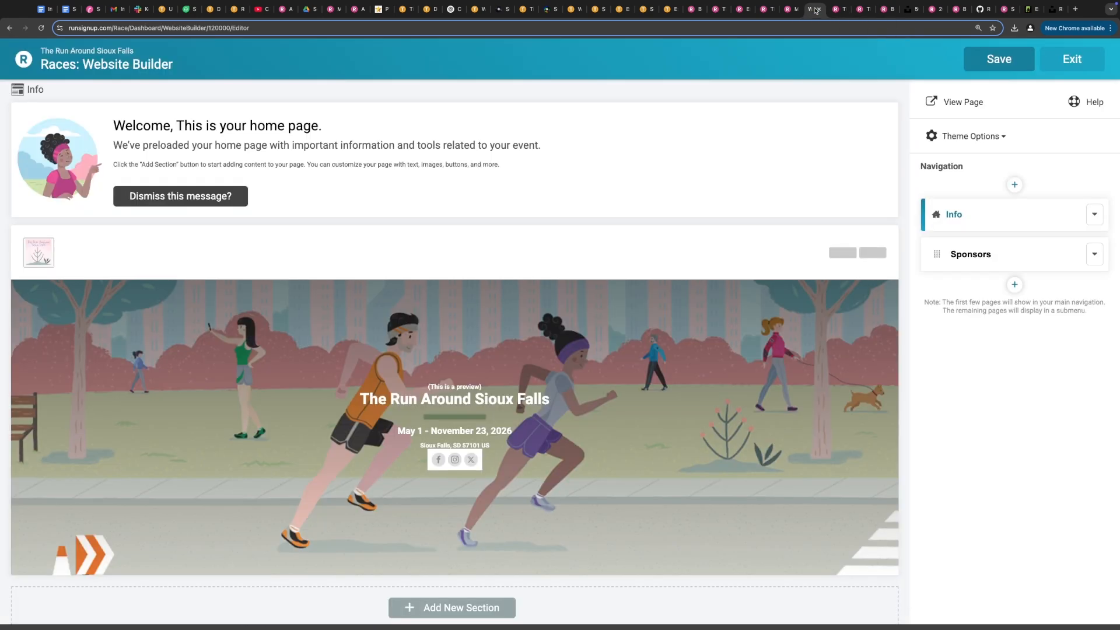
scroll(387, 219, "down", 6)
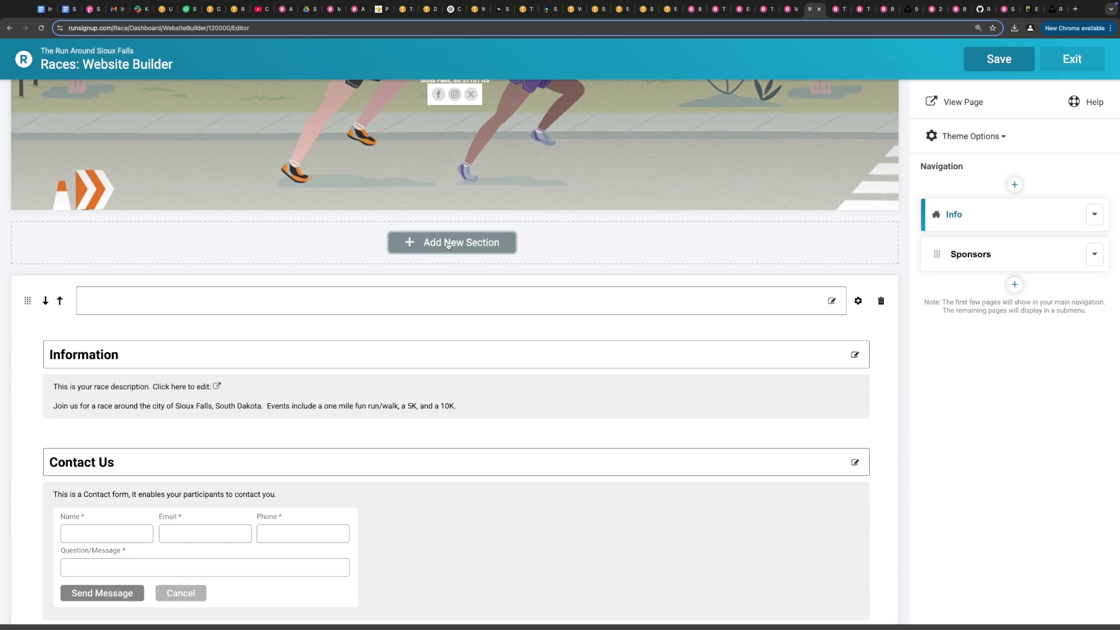
left_click(448, 245)
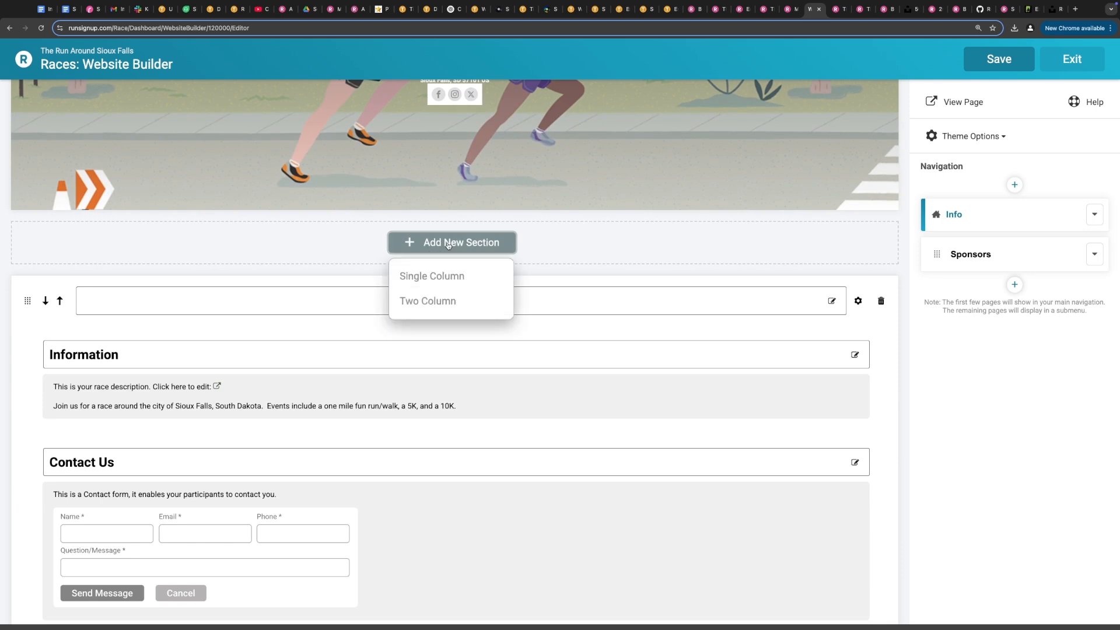
left_click(456, 277)
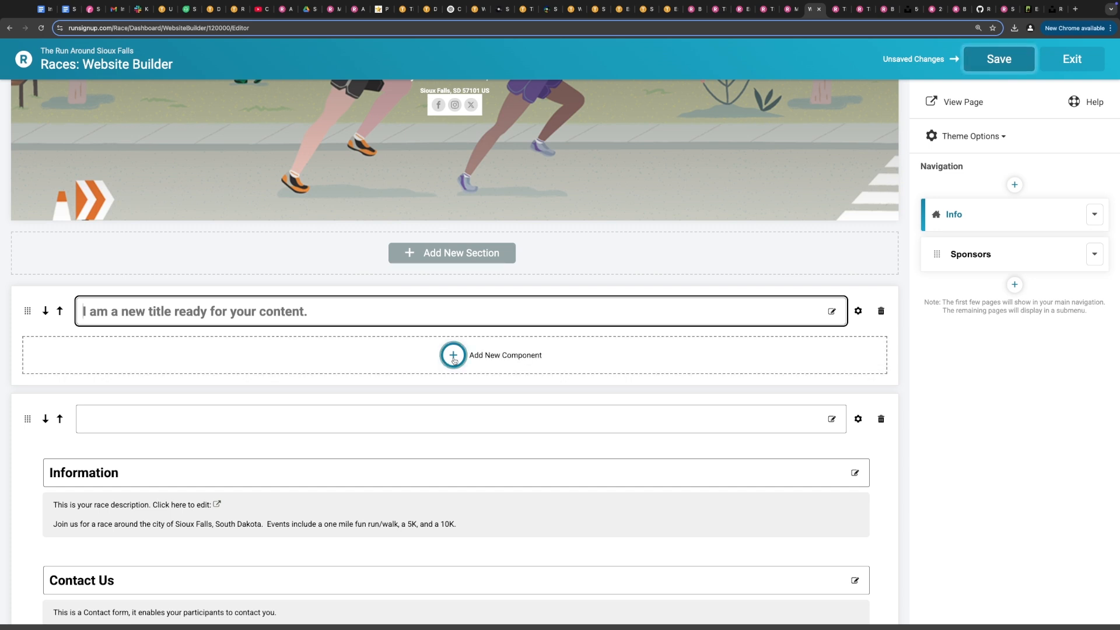
left_click(454, 356)
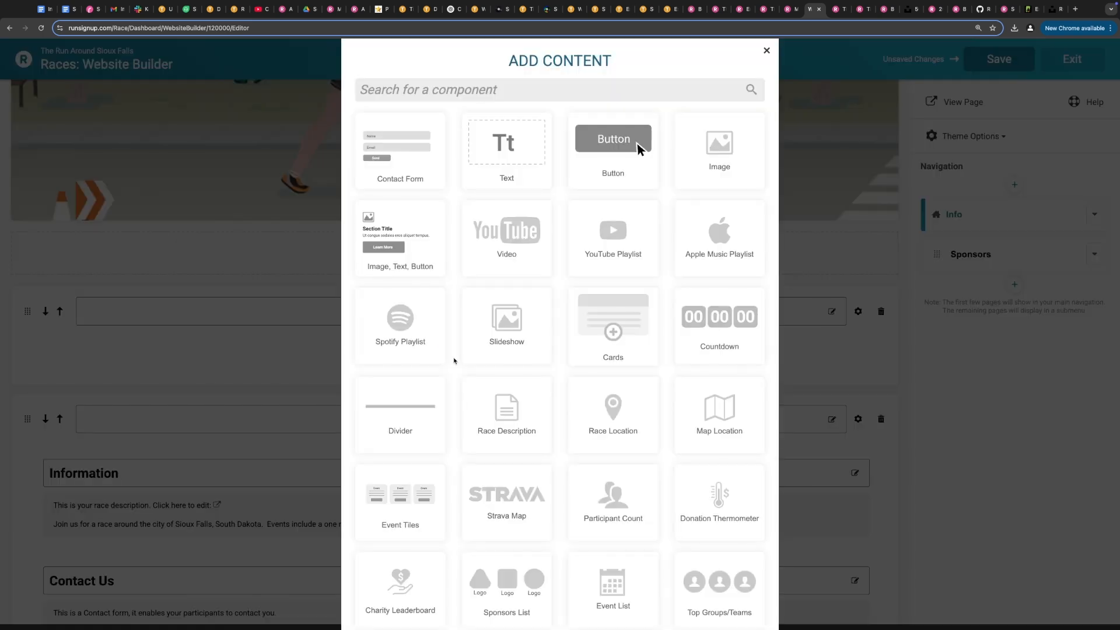
left_click(704, 325)
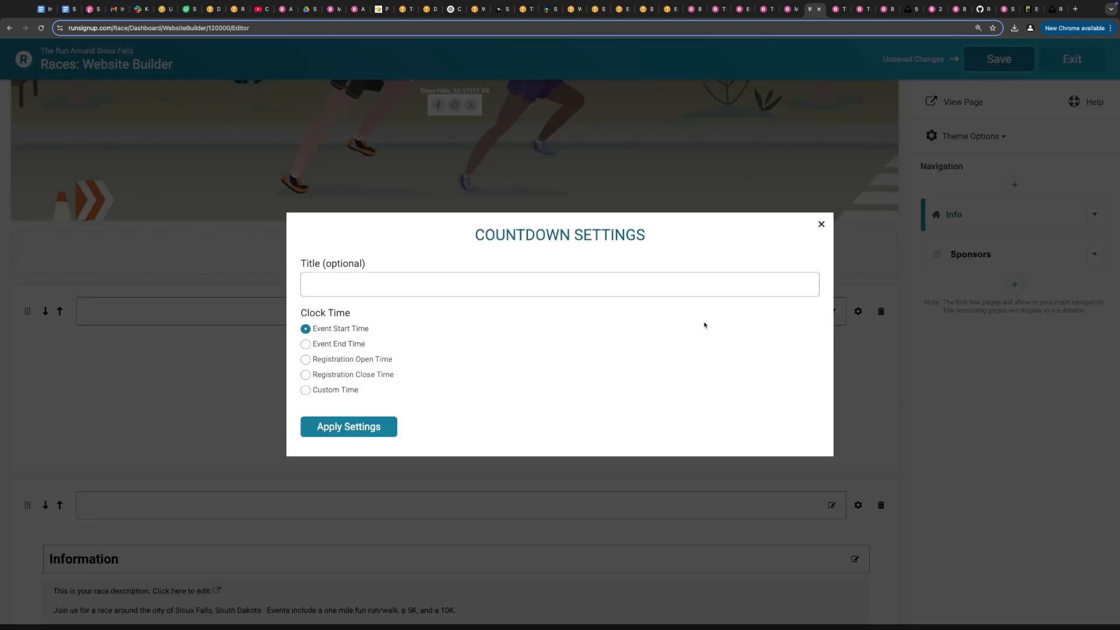
Step: Title the countdown "Countdown to Race Day", copying the text from the existing race page, and apply the settings with Event Start Time
left_click(840, 8)
left_click_drag(504, 173, 620, 181)
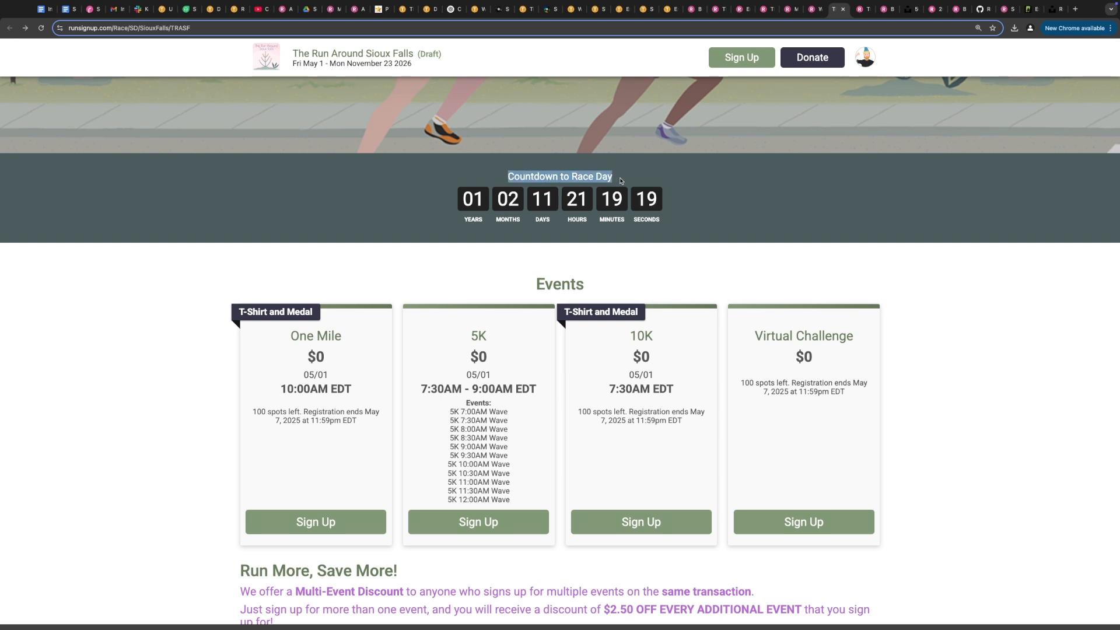
right_click(621, 181)
left_click(629, 198)
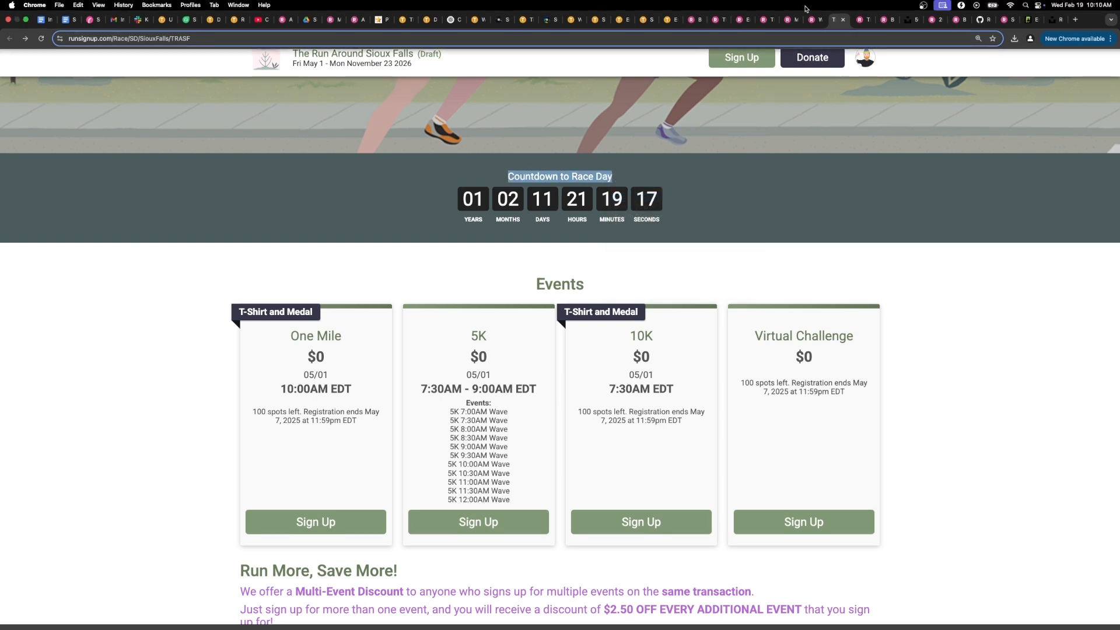
left_click(815, 20)
left_click(383, 284)
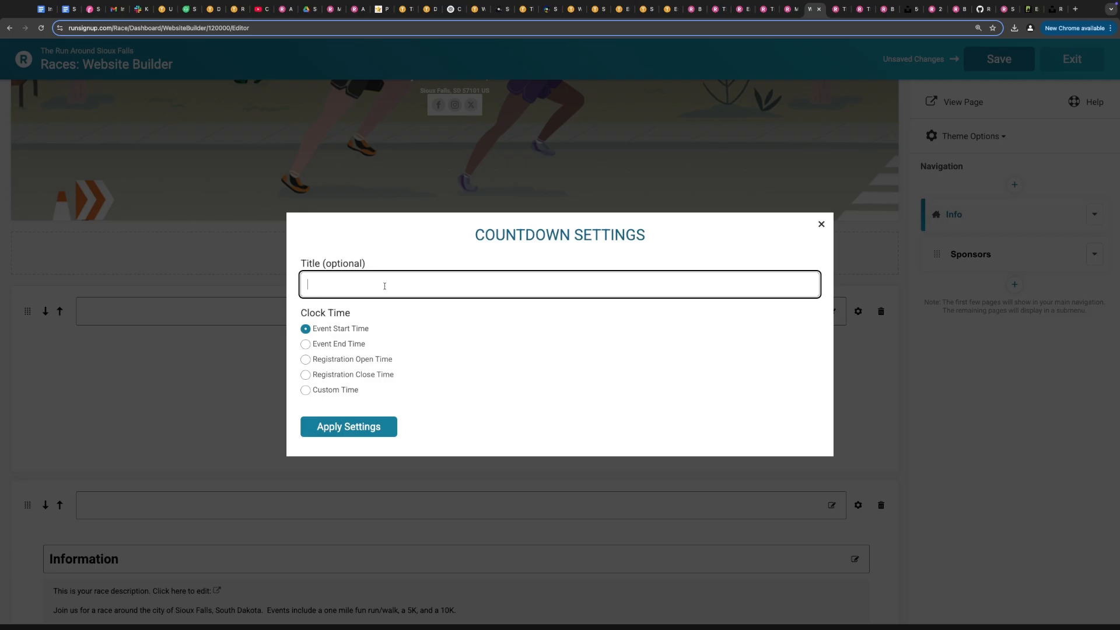
key("super+v")
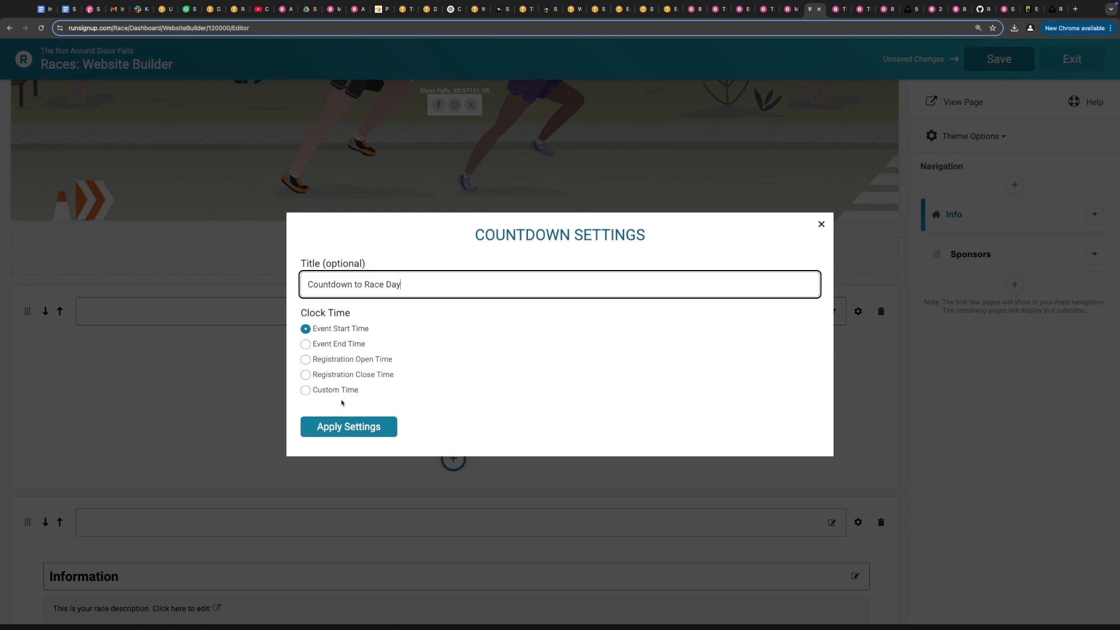
left_click(361, 434)
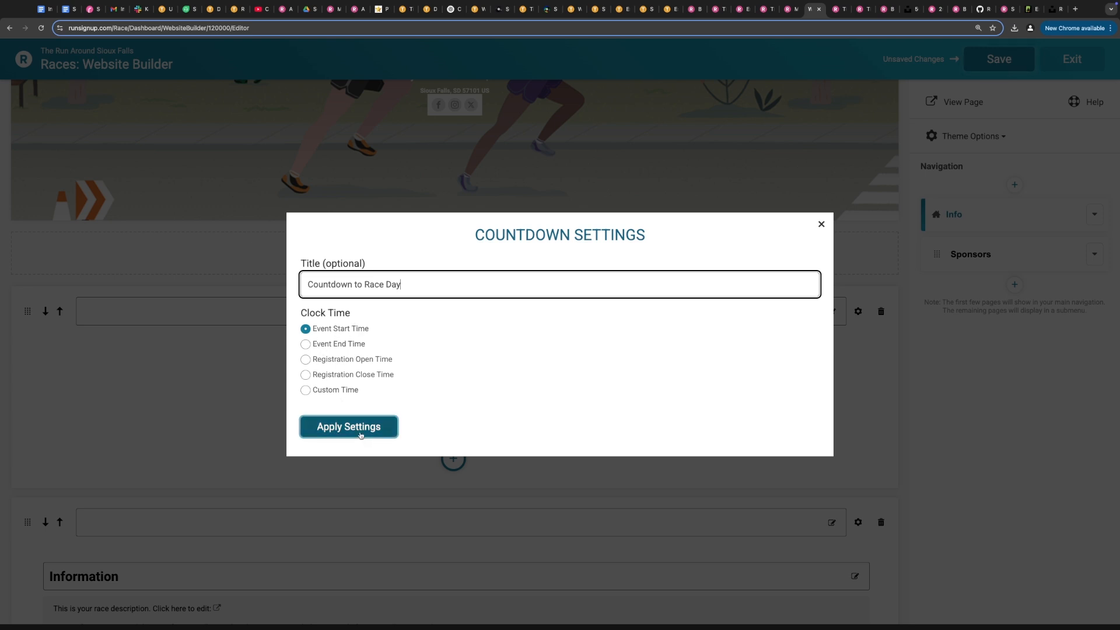
left_click(358, 431)
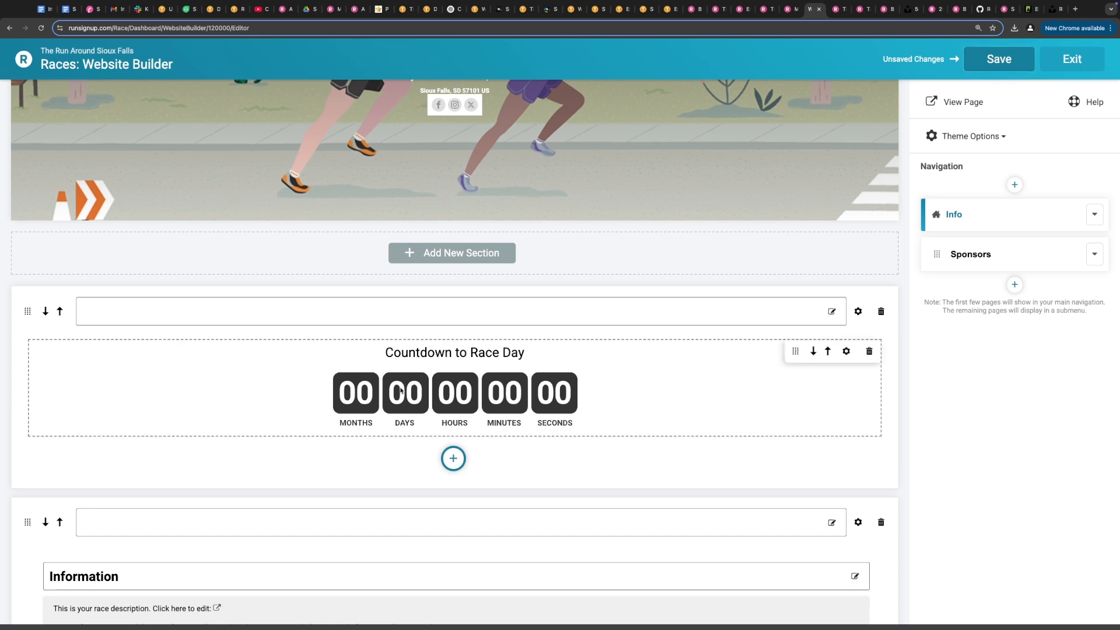
Step: Compare with the existing race page, add another single-column section, and move it below the countdown section
key("ctrl+Tab")
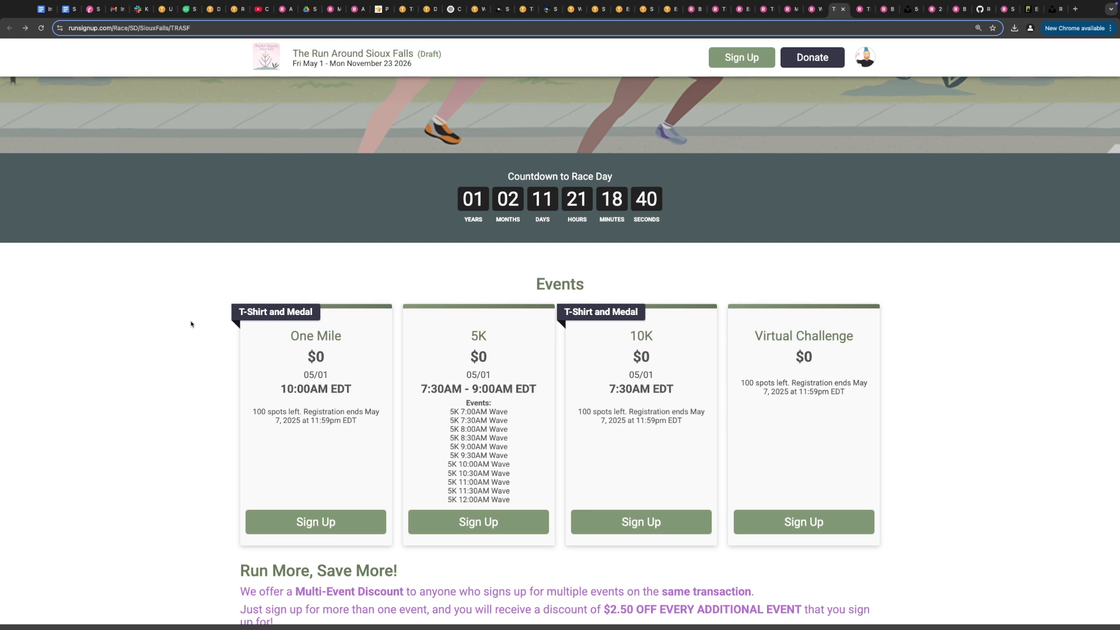
scroll(190, 325, "down", 3)
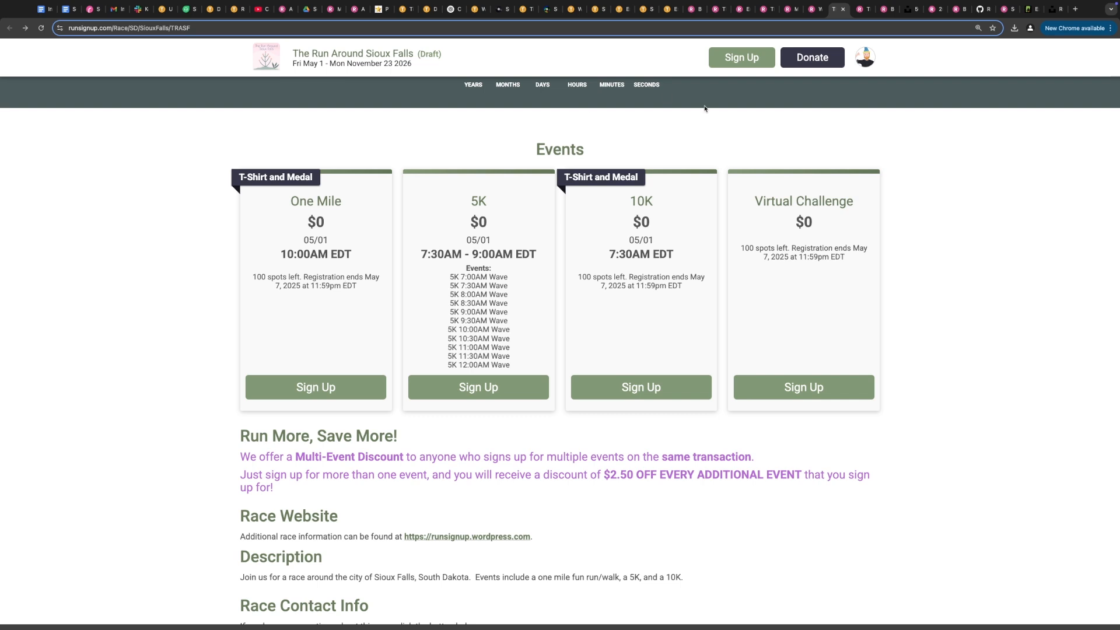
key("ctrl+shift+Tab")
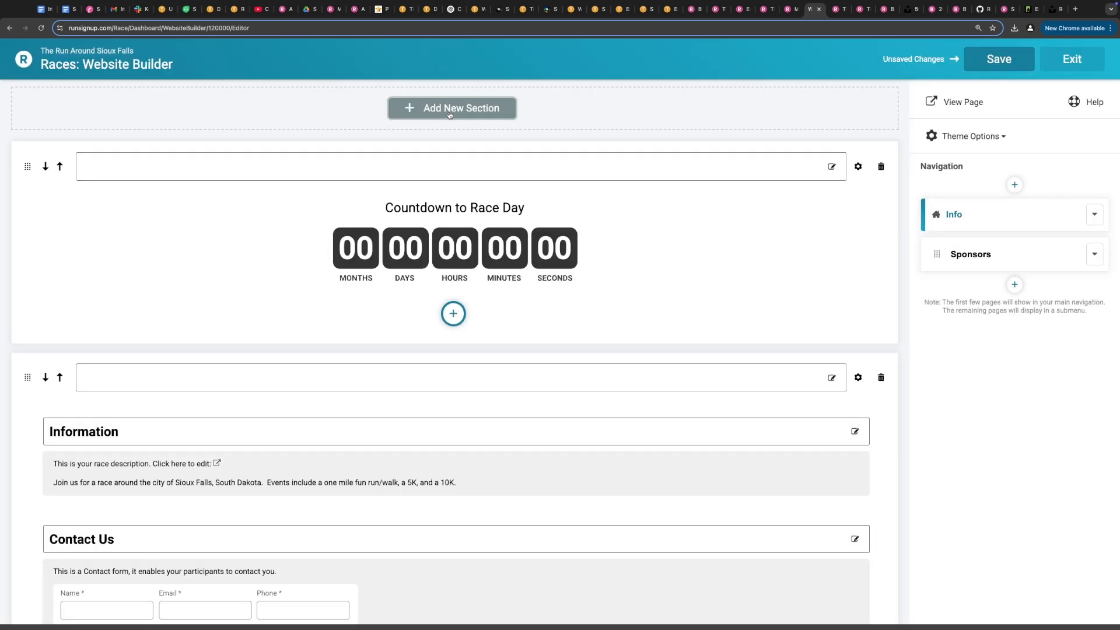
left_click(450, 113)
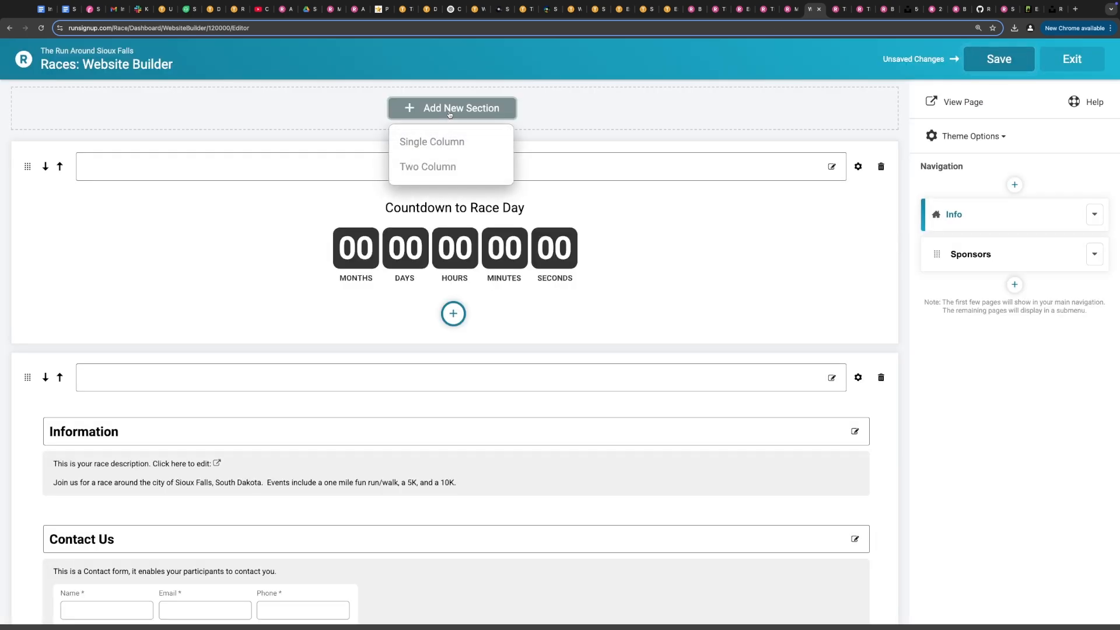
left_click(447, 145)
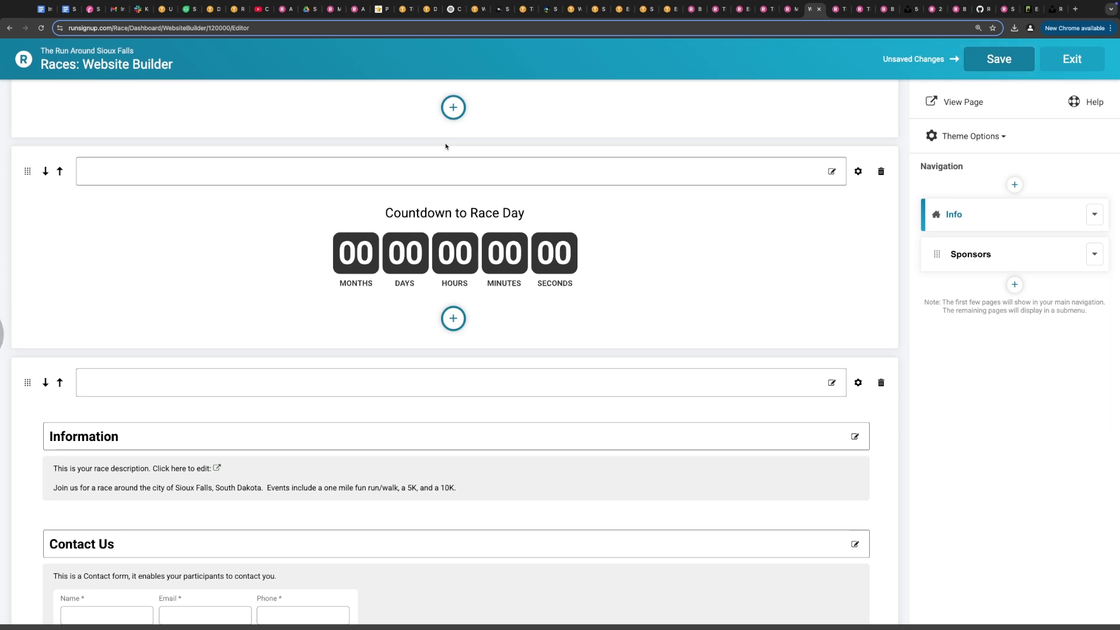
scroll(470, 167, "up", 3)
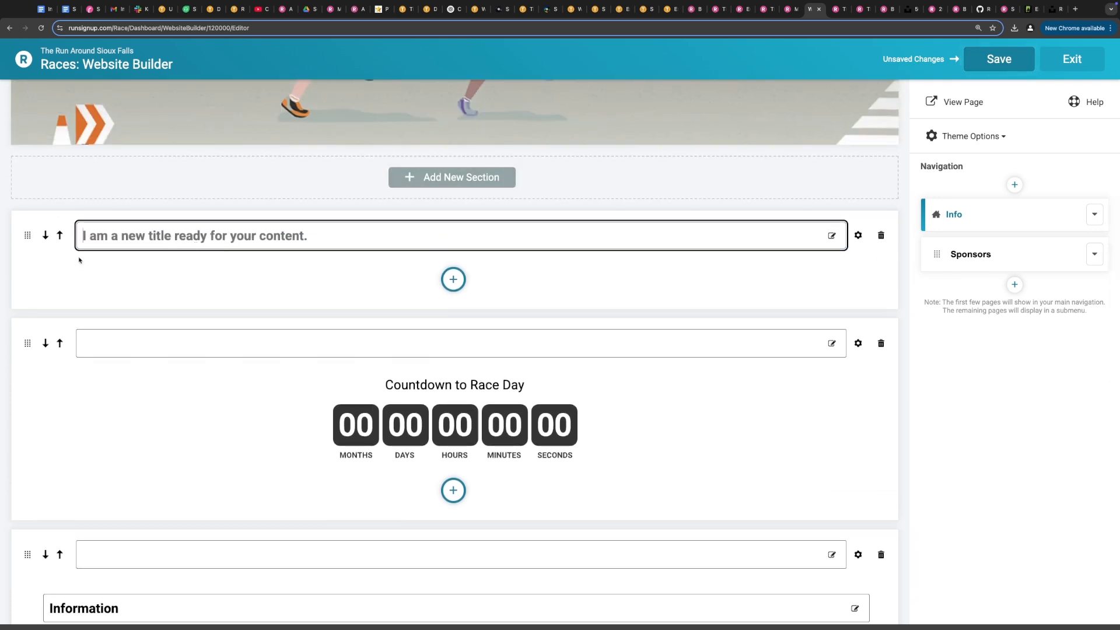
left_click(46, 236)
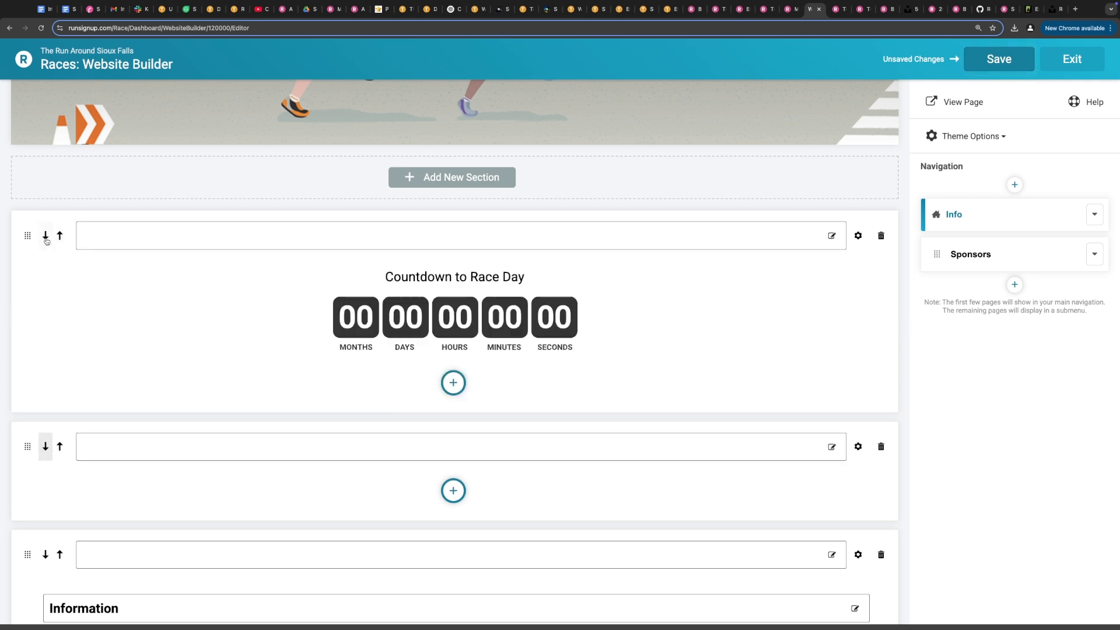
Step: Insert an Event Tiles component into the empty section between the countdown and the Information section
scroll(170, 317, "down", 5)
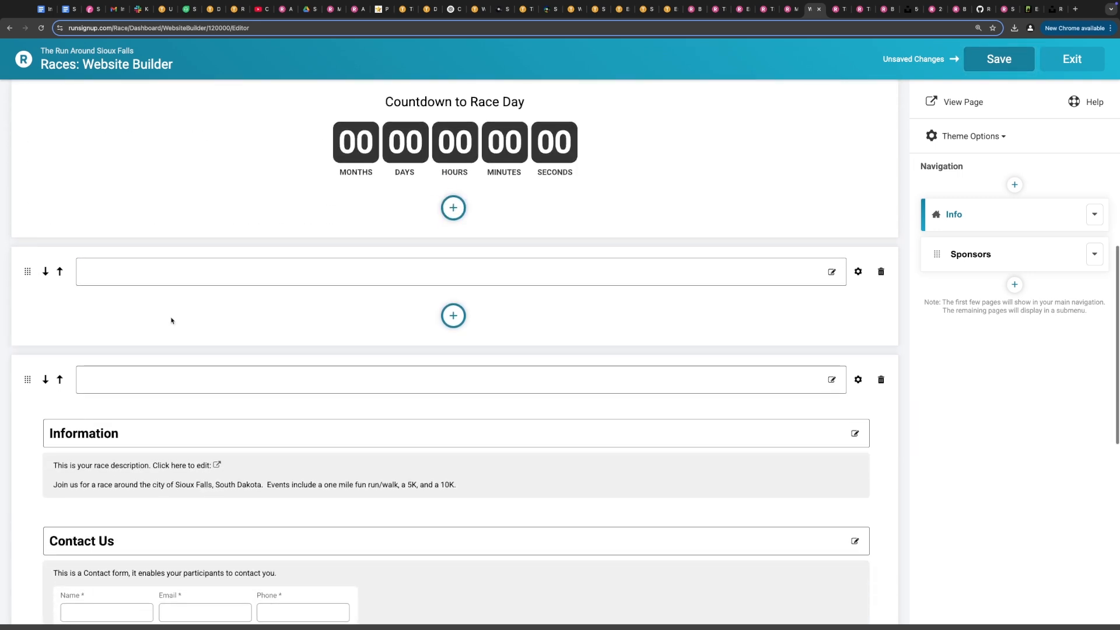
left_click(454, 316)
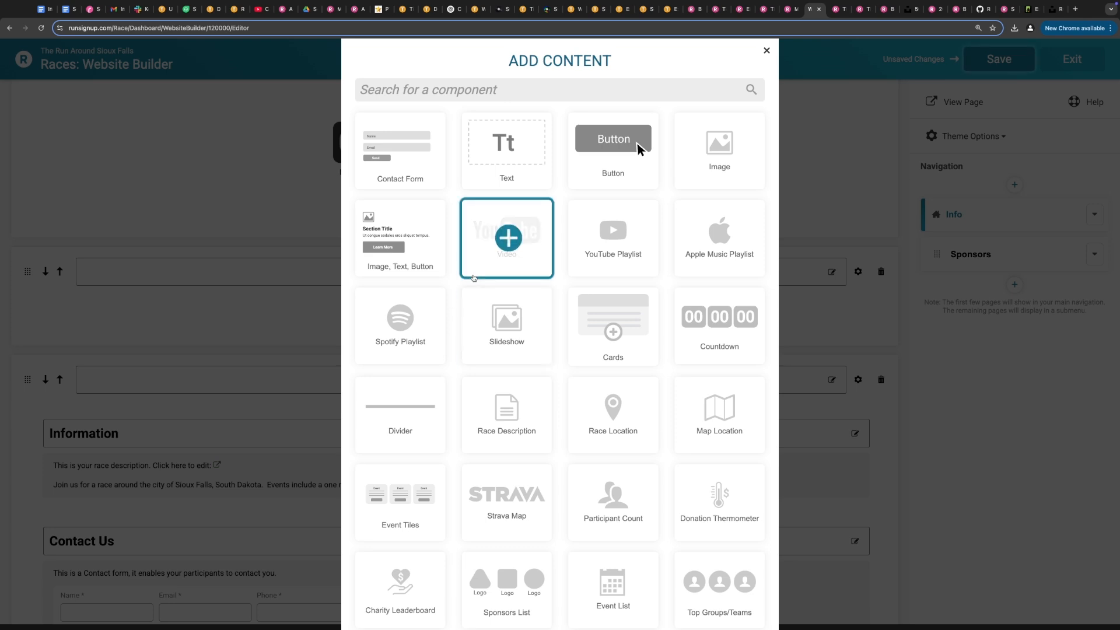
scroll(483, 346, "down", 1)
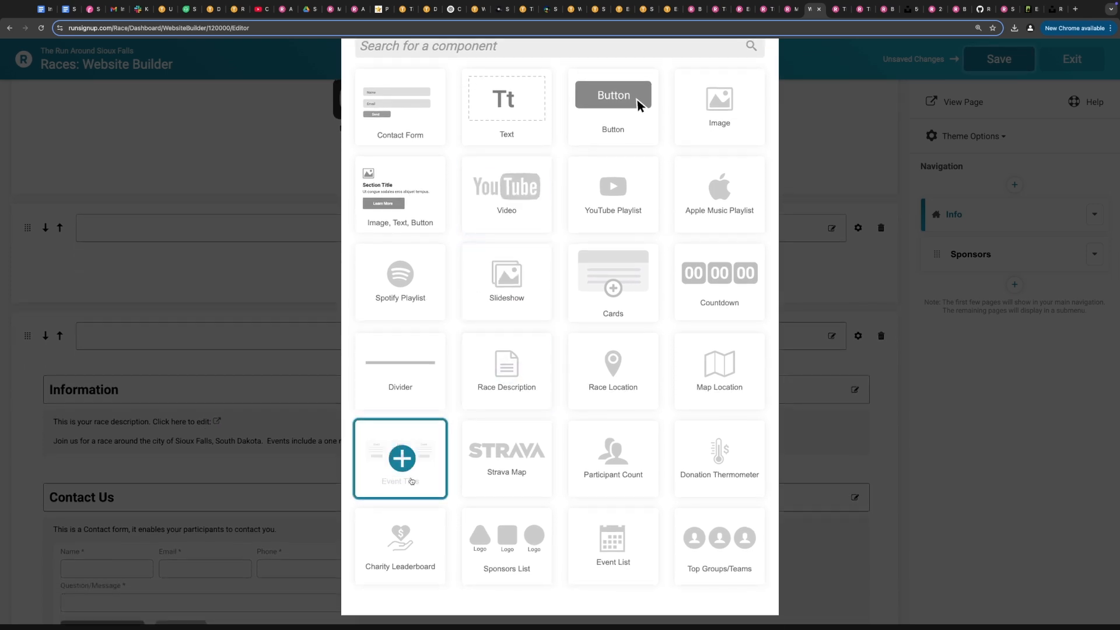
scroll(375, 313, "down", 3)
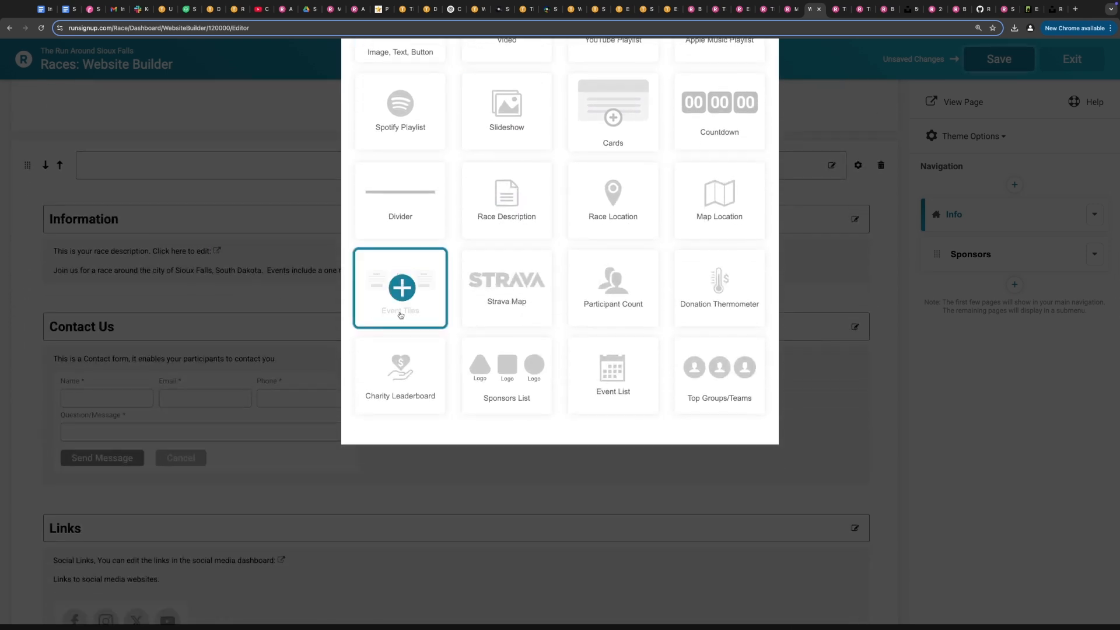
left_click(401, 315)
scroll(374, 283, "up", 3)
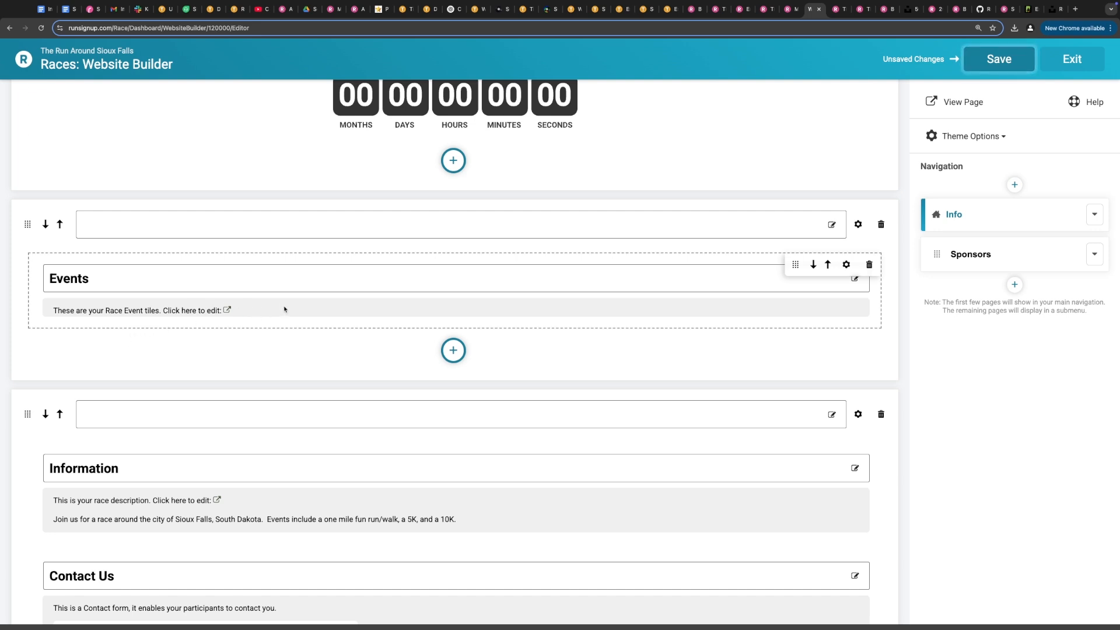
Step: Check what follows the event tiles on the existing race page, then add a single-column section and move it below the Events section
left_click(838, 9)
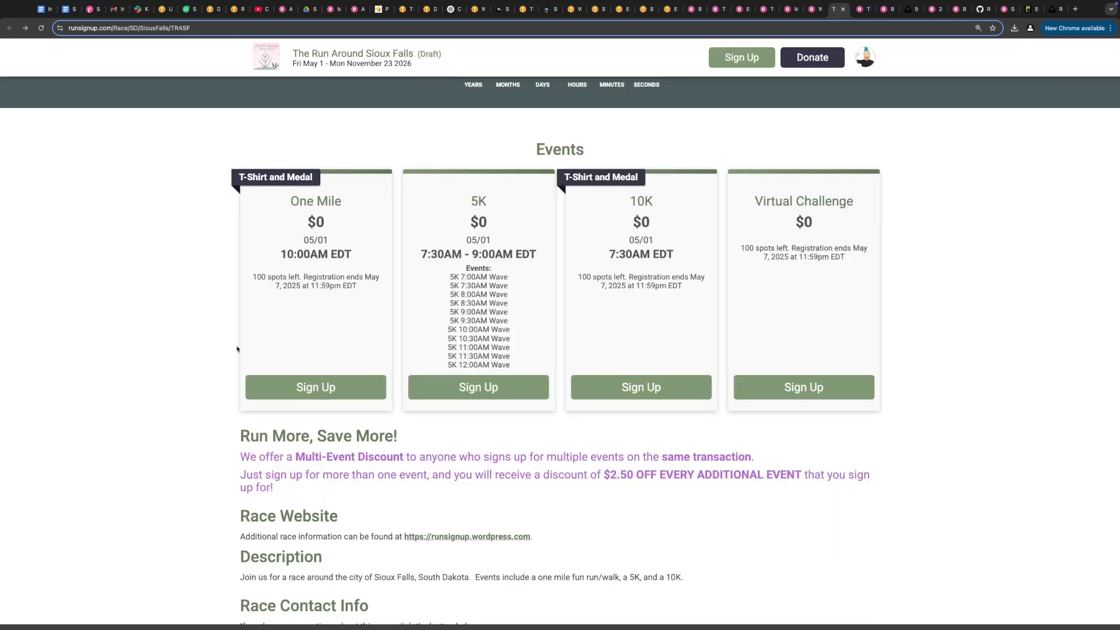
scroll(237, 349, "down", 3)
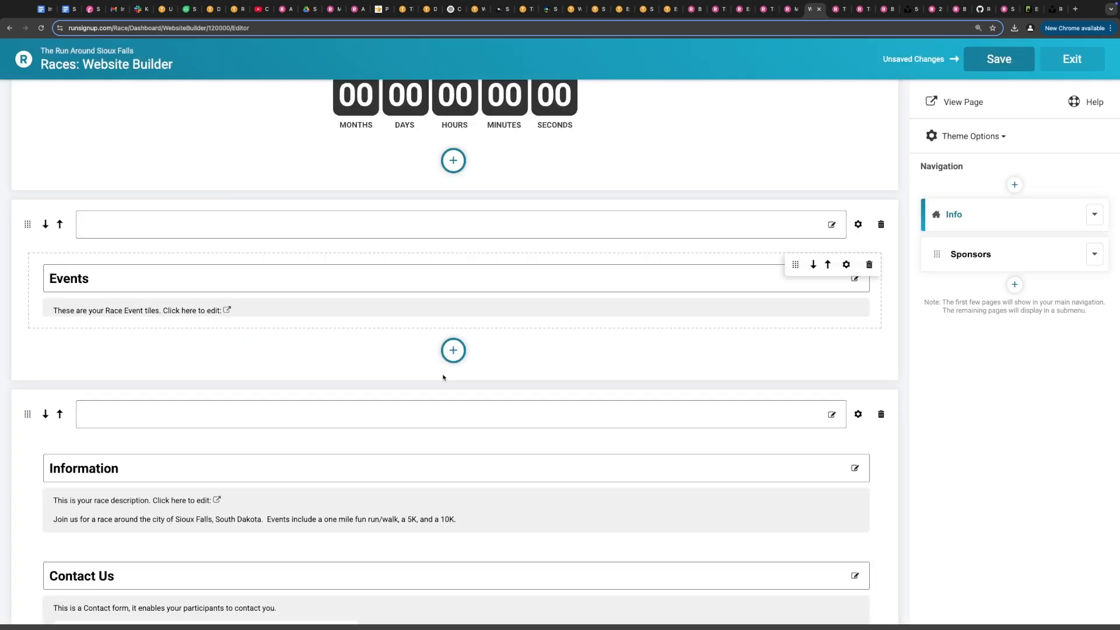
scroll(445, 377, "up", 4)
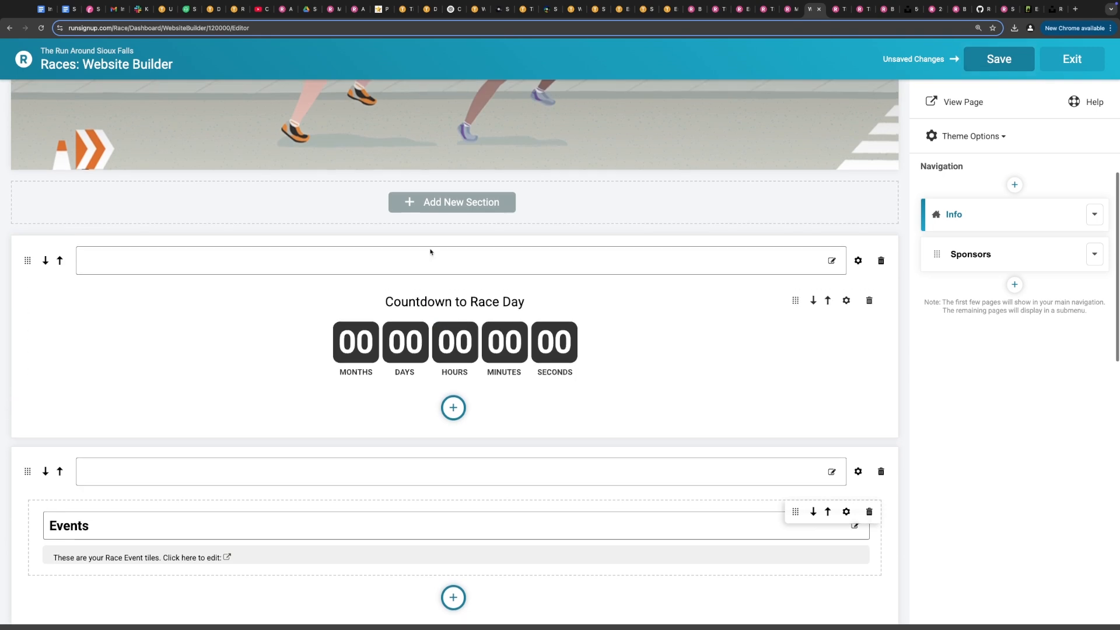
left_click(433, 205)
left_click(466, 239)
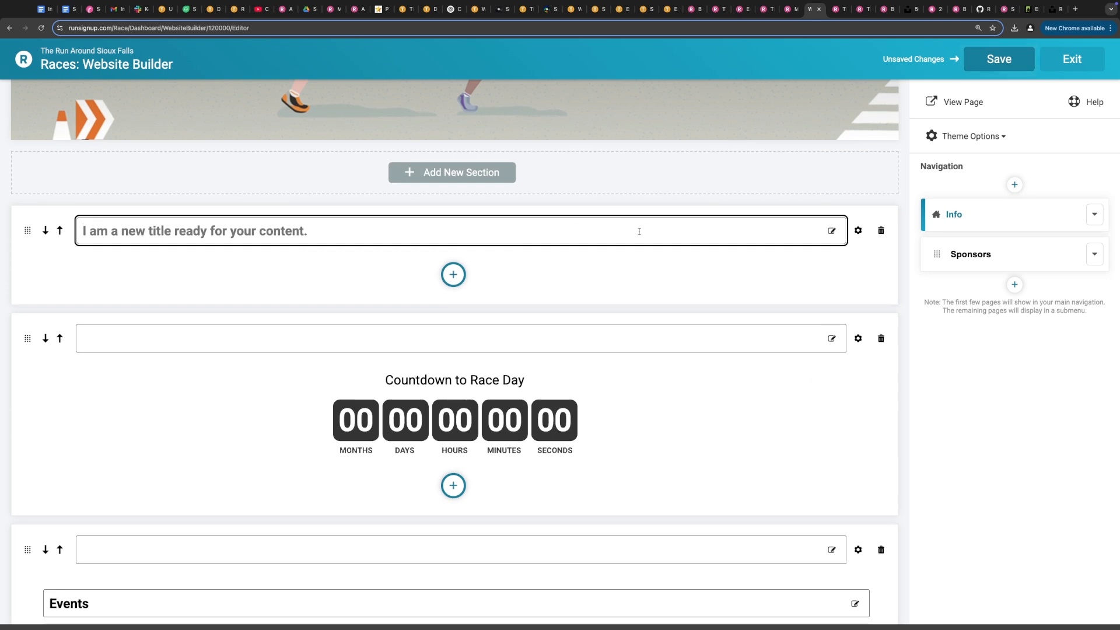
left_click(46, 231)
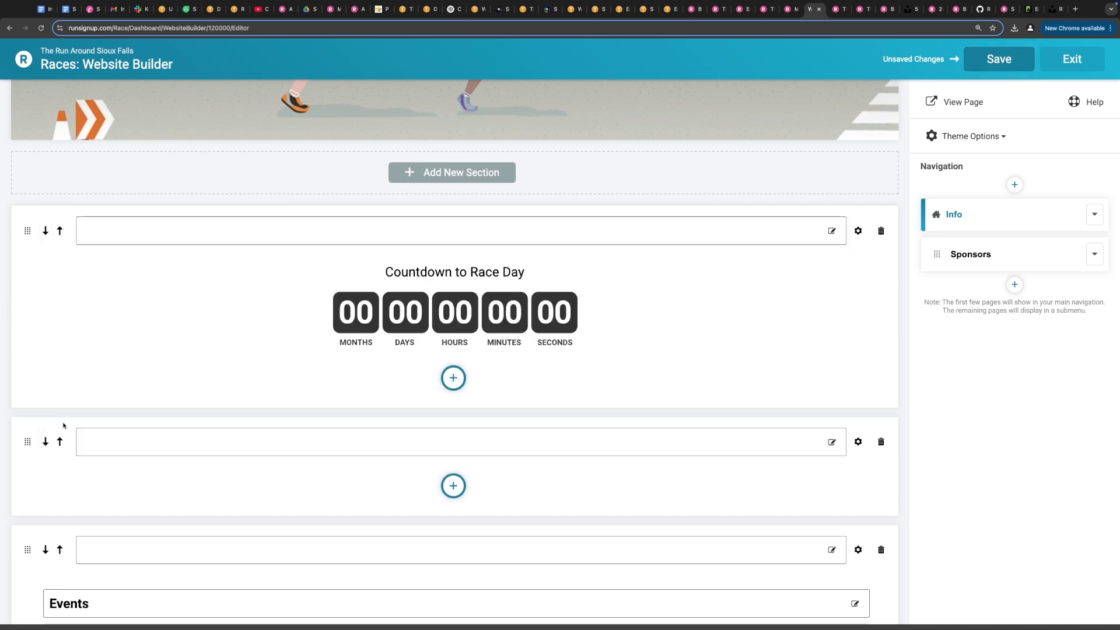
left_click(45, 441)
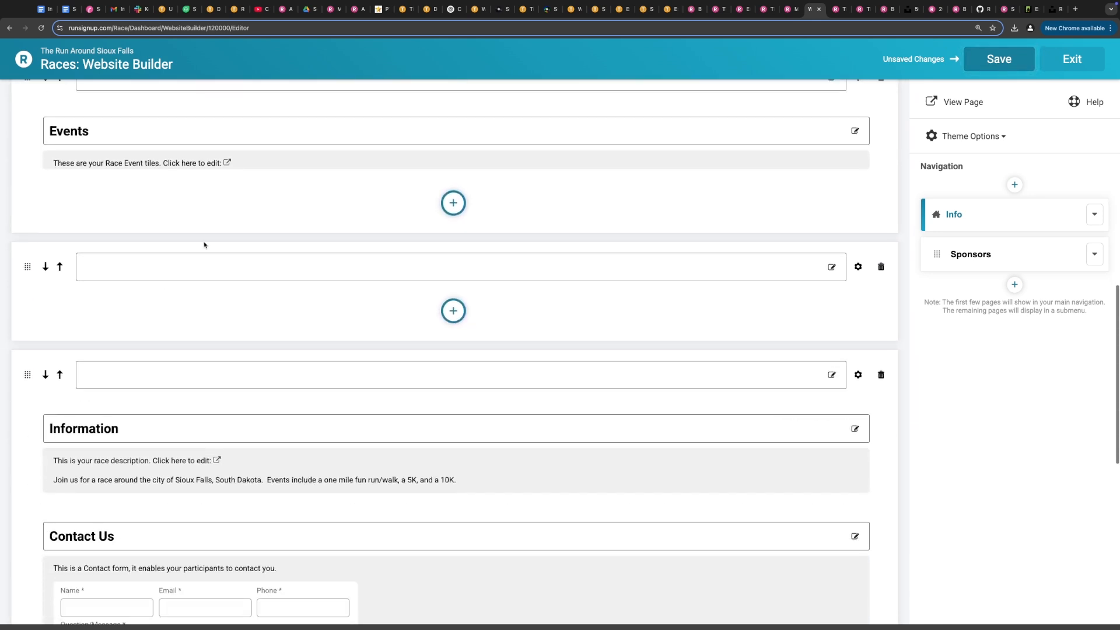
Step: Add a Text component to the empty section and replace its placeholder with the Multi-Event Discount paragraphs copied from the existing race page
left_click(451, 309)
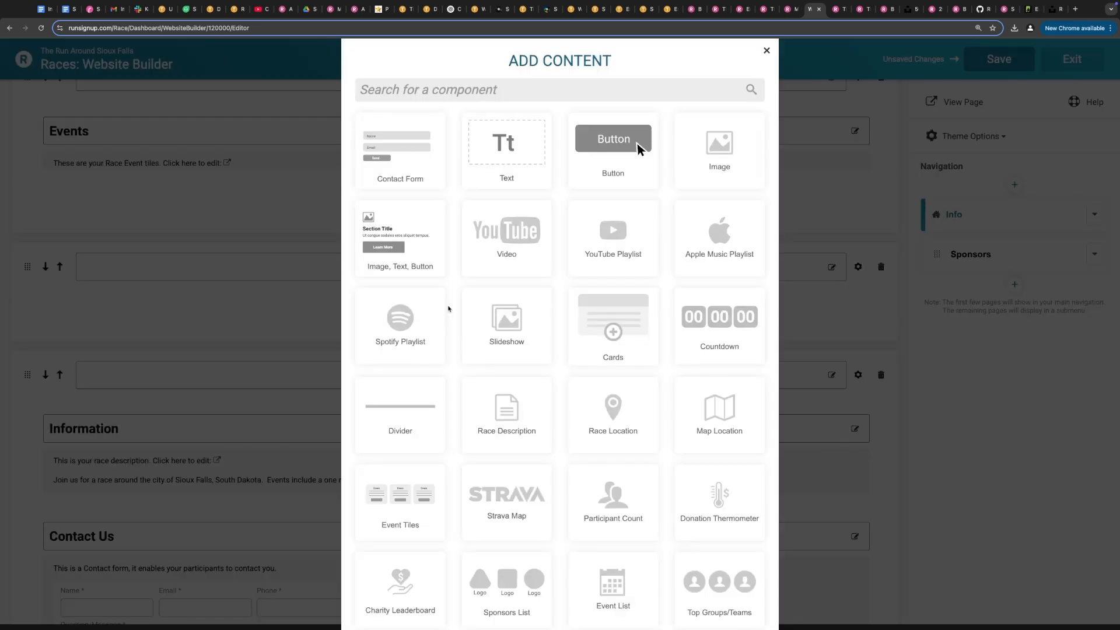
left_click(490, 177)
key("ctrl+Tab")
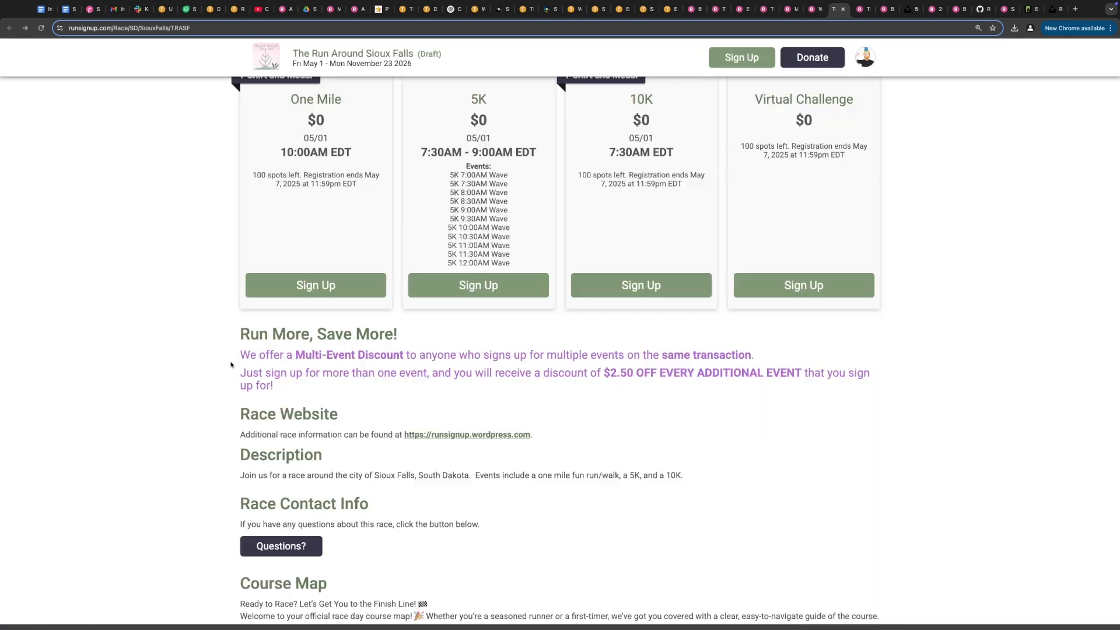
left_click_drag(231, 360, 311, 387)
key("ctrl+c")
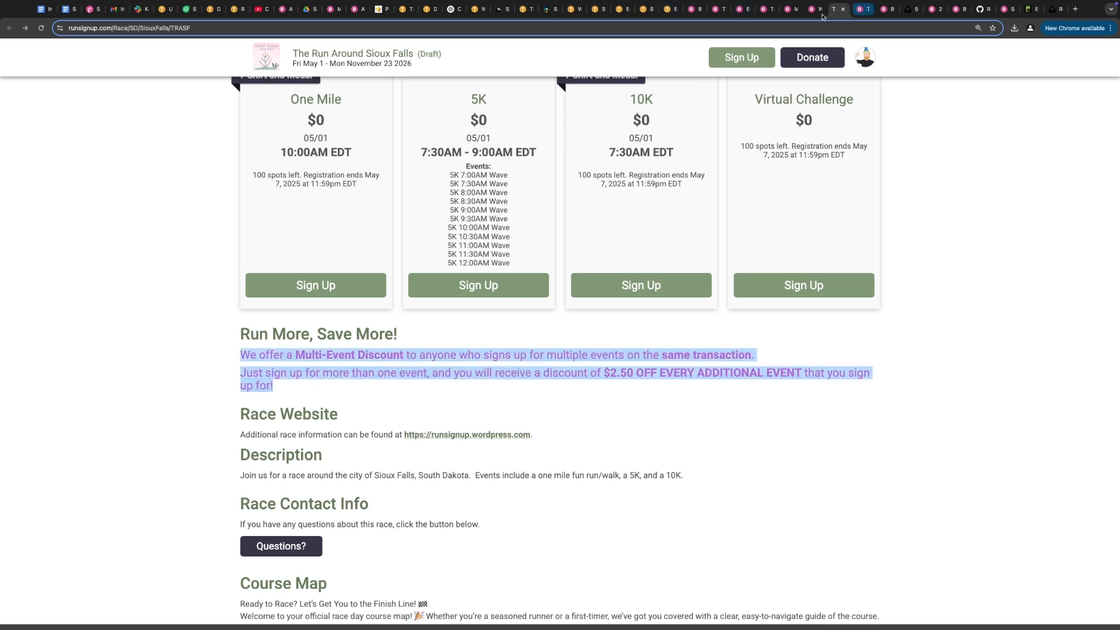
left_click(815, 10)
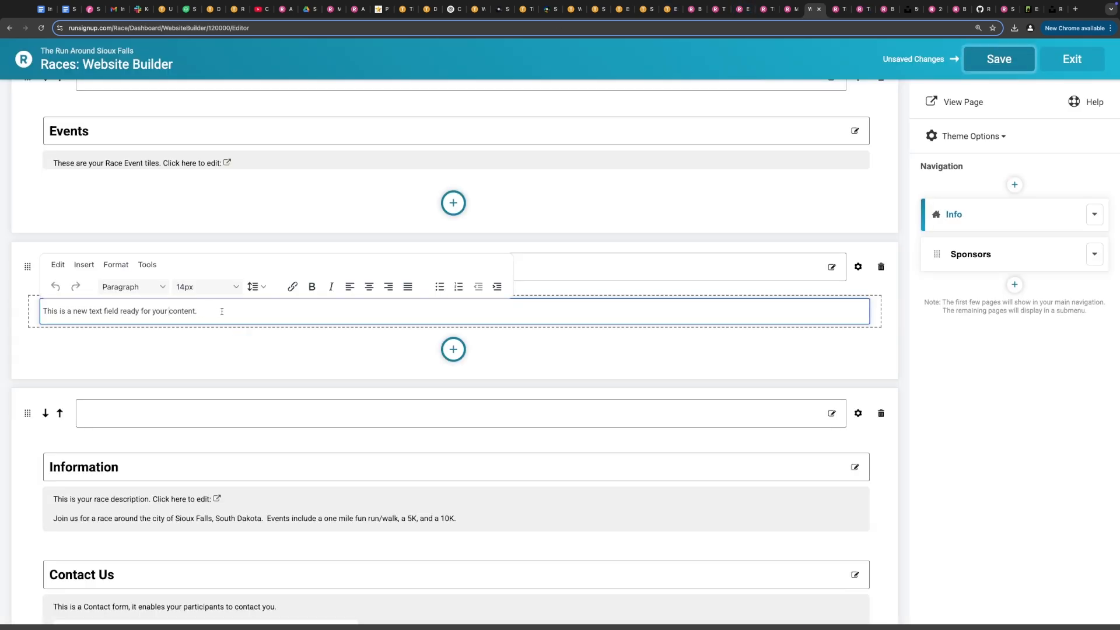
left_click(222, 311)
key("ctrl+a")
key("BackSpace")
key("ctrl+v")
Step: Title the discount text section "Run More, Save More!", copying the heading from the existing race page
key("ctrl+Tab")
left_click_drag(241, 333, 400, 331)
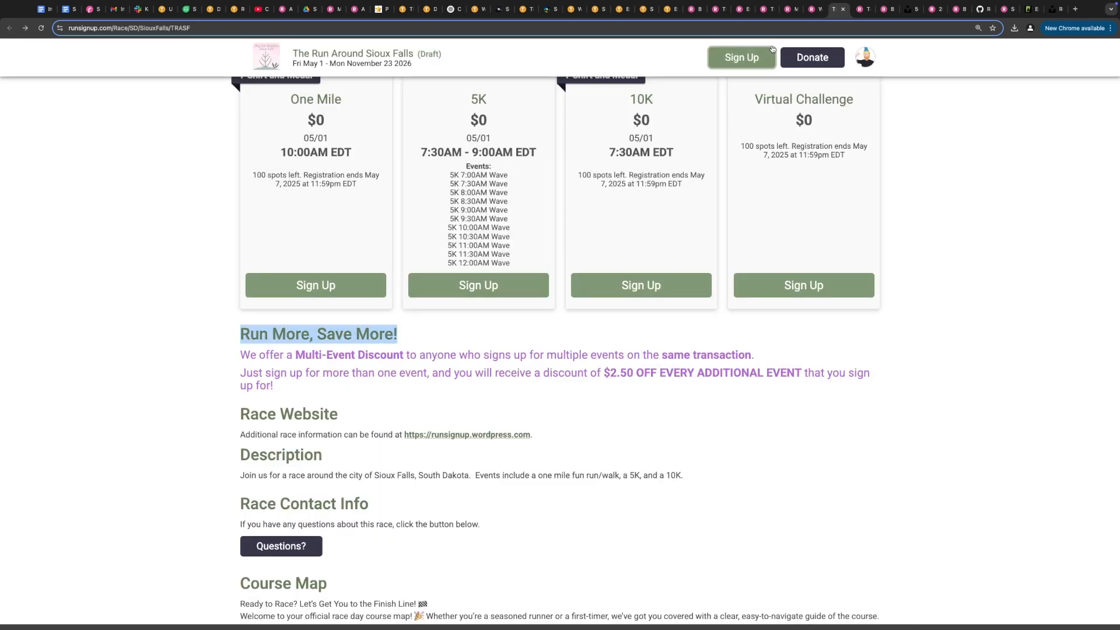
left_click(814, 9)
left_click(191, 369)
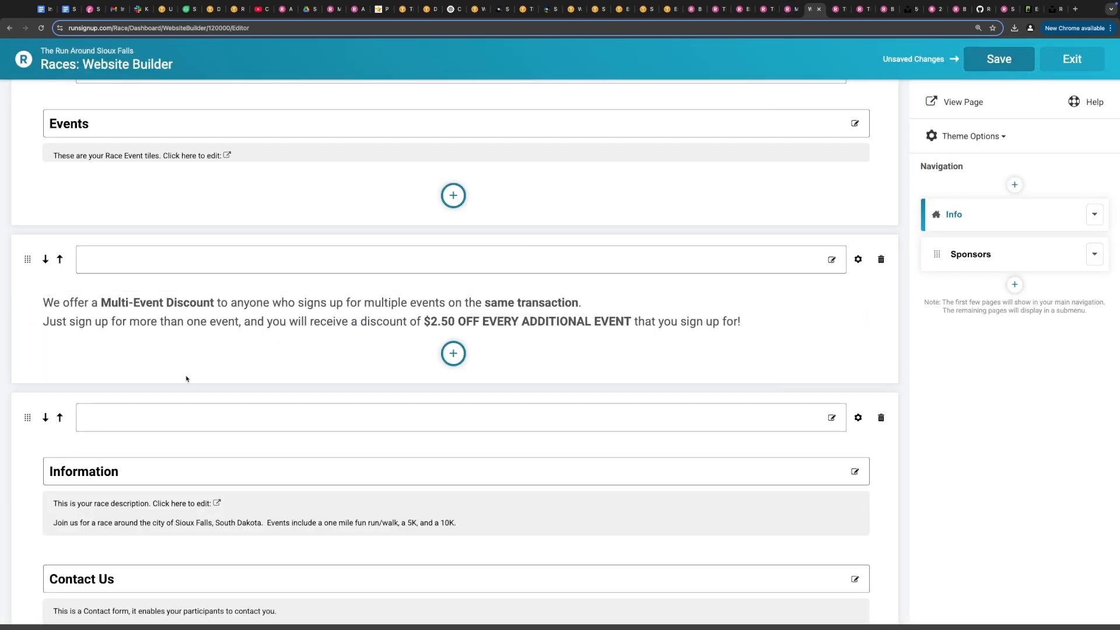
left_click(103, 255)
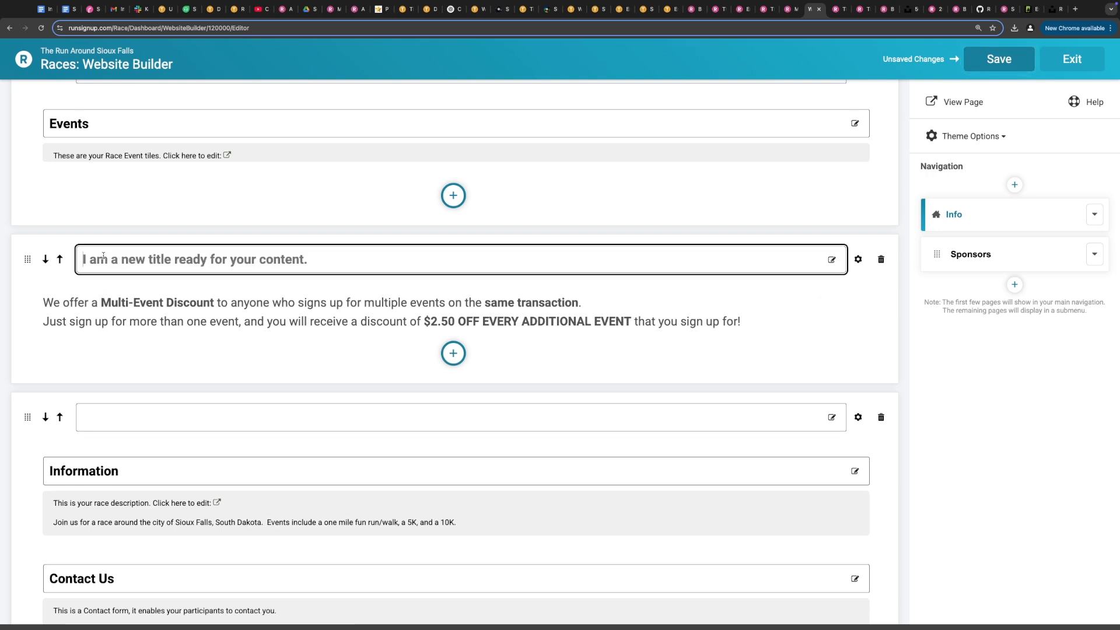
type("Run More, Save More!")
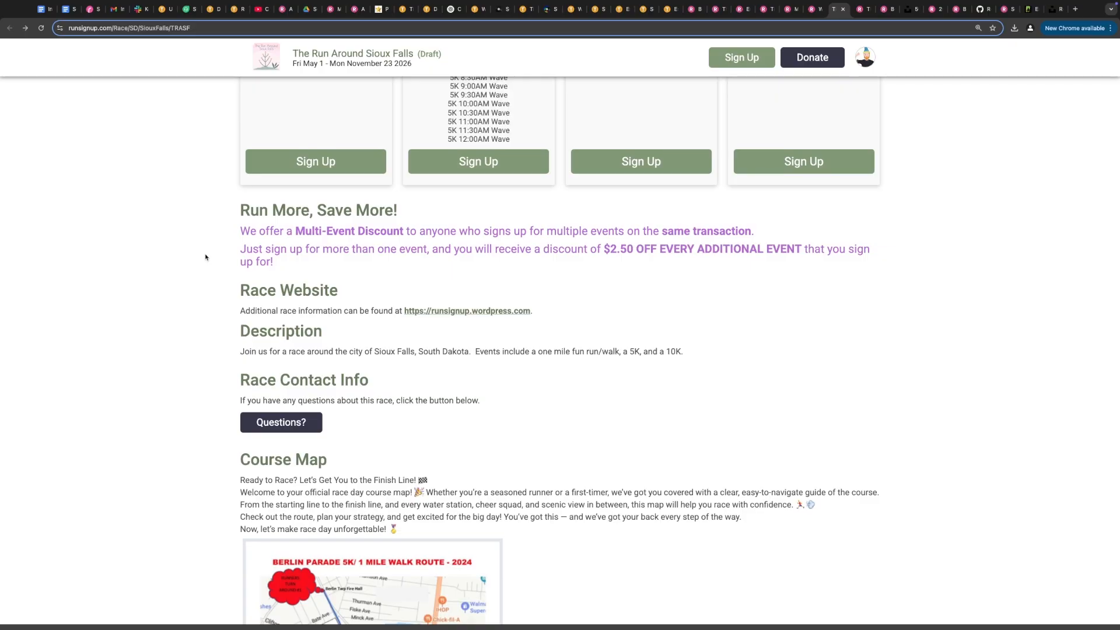
Step: Compare the existing page's website, description and contact content with the builder's Information, Contact Us, Links and Location components
scroll(205, 257, "down", 2)
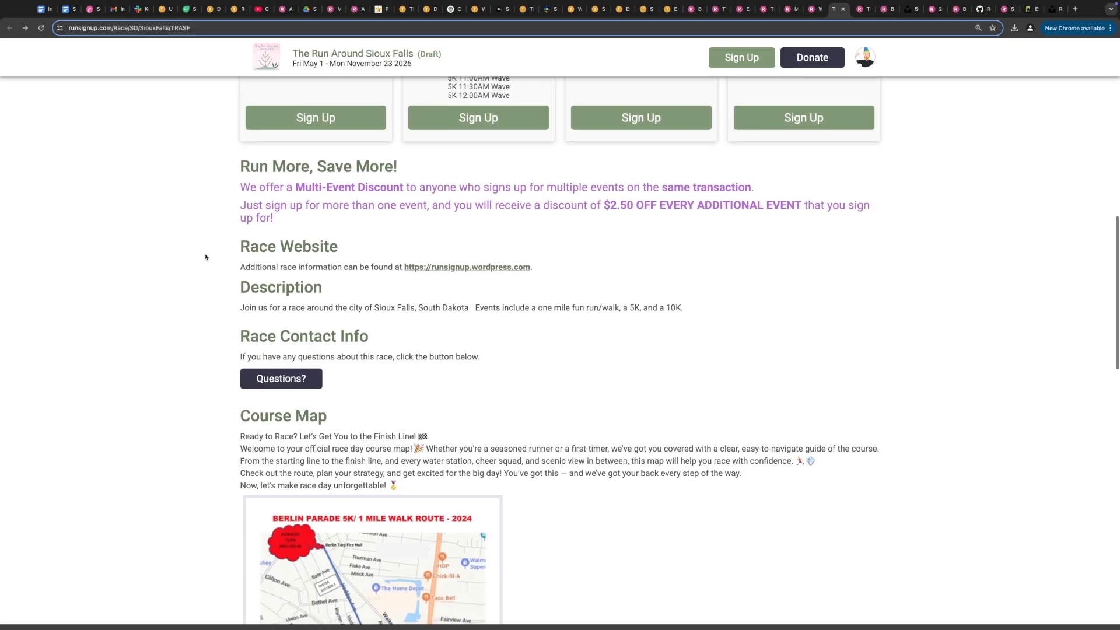
scroll(205, 257, "down", 2)
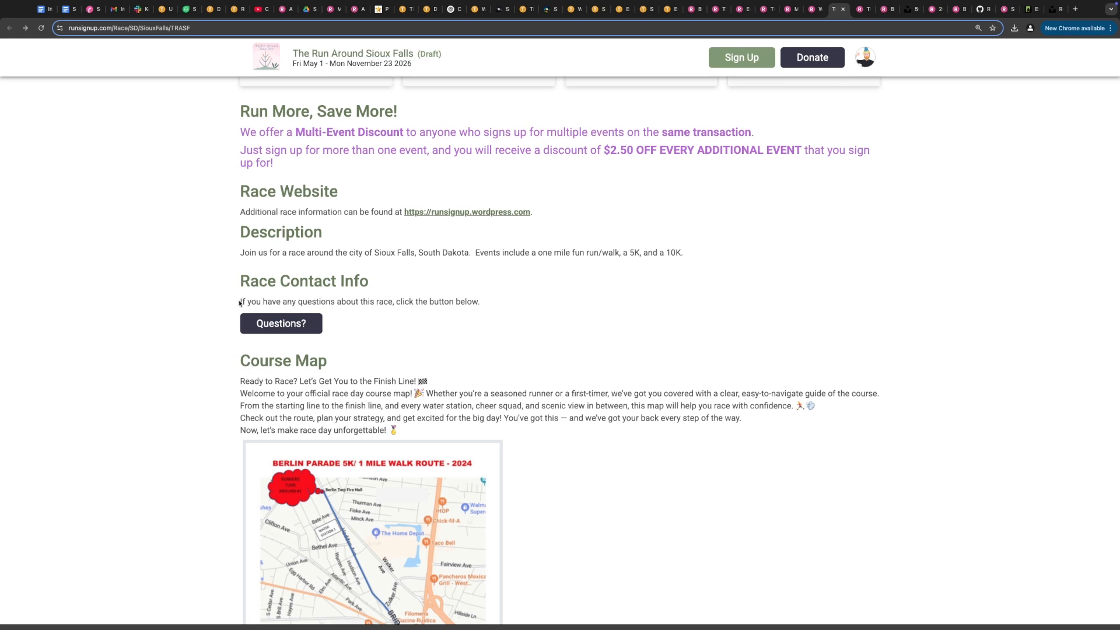
left_click(816, 9)
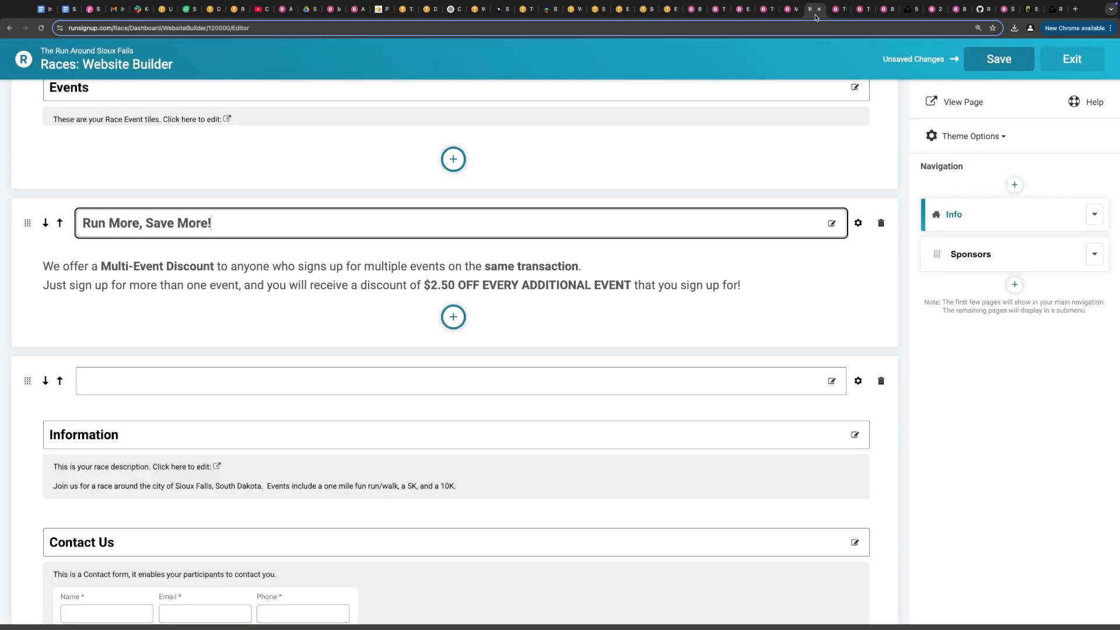
scroll(226, 258, "down", 3)
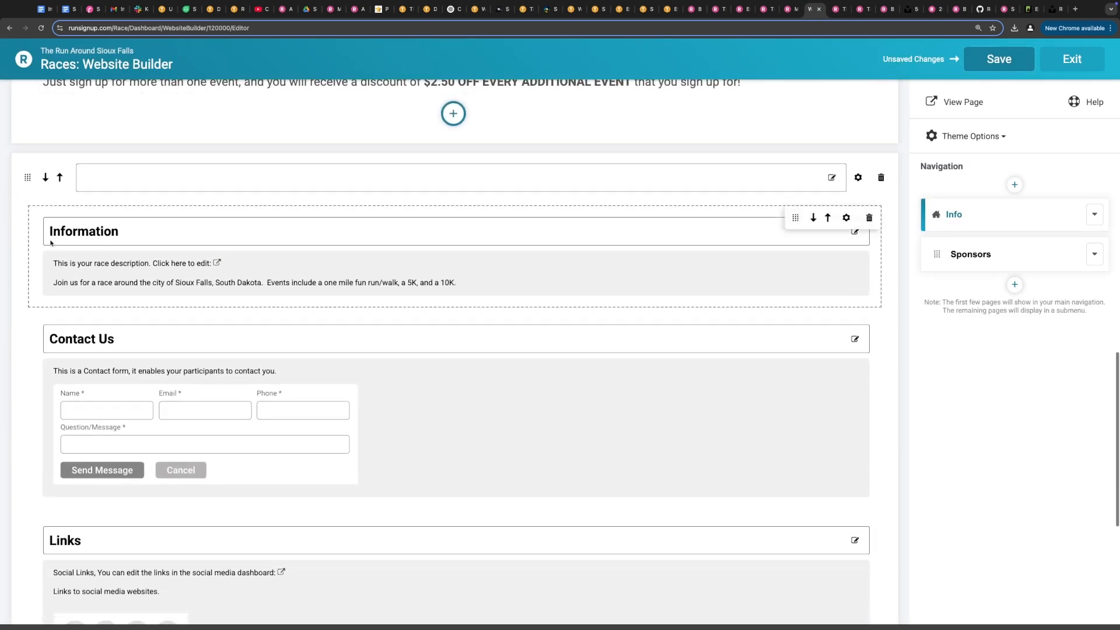
scroll(175, 280, "down", 2)
scroll(151, 298, "down", 2)
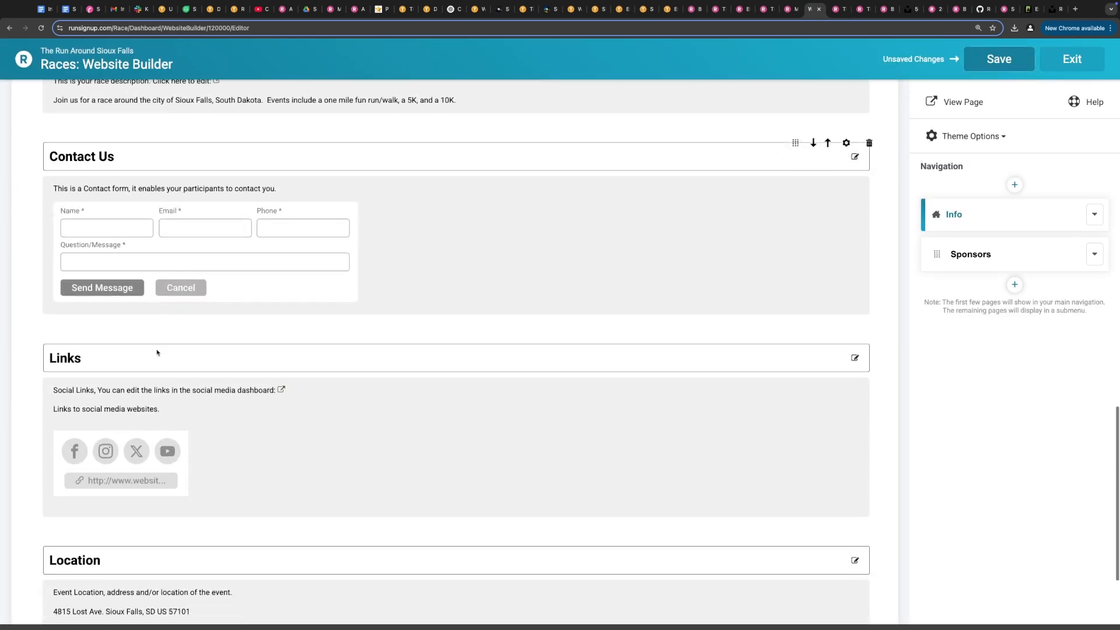
scroll(166, 408, "up", 4)
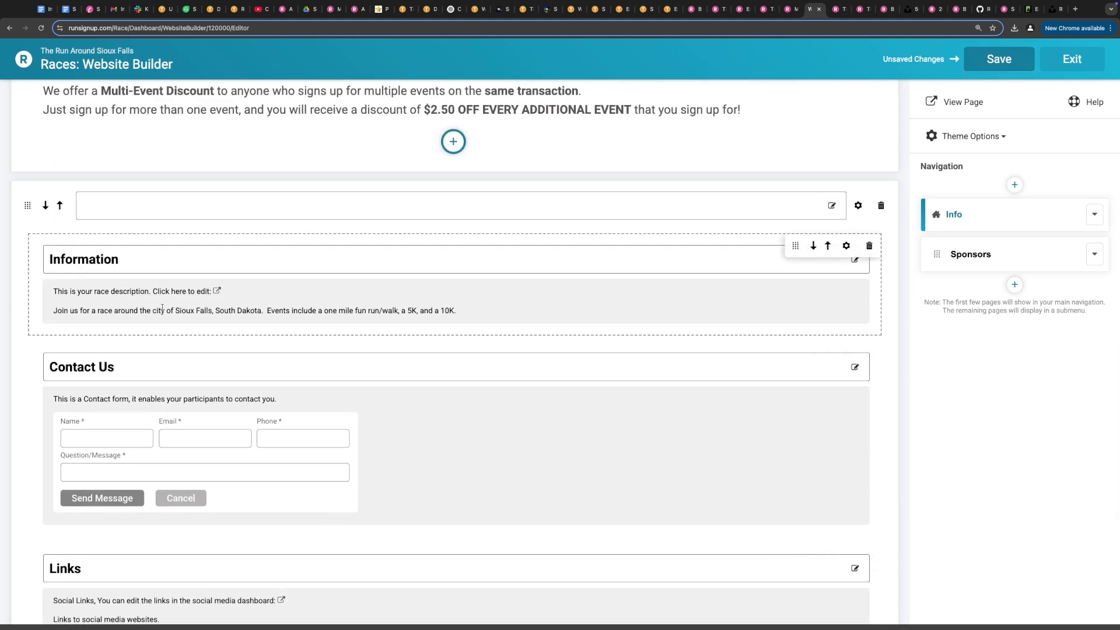
scroll(157, 311, "down", 6)
scroll(163, 311, "down", 1)
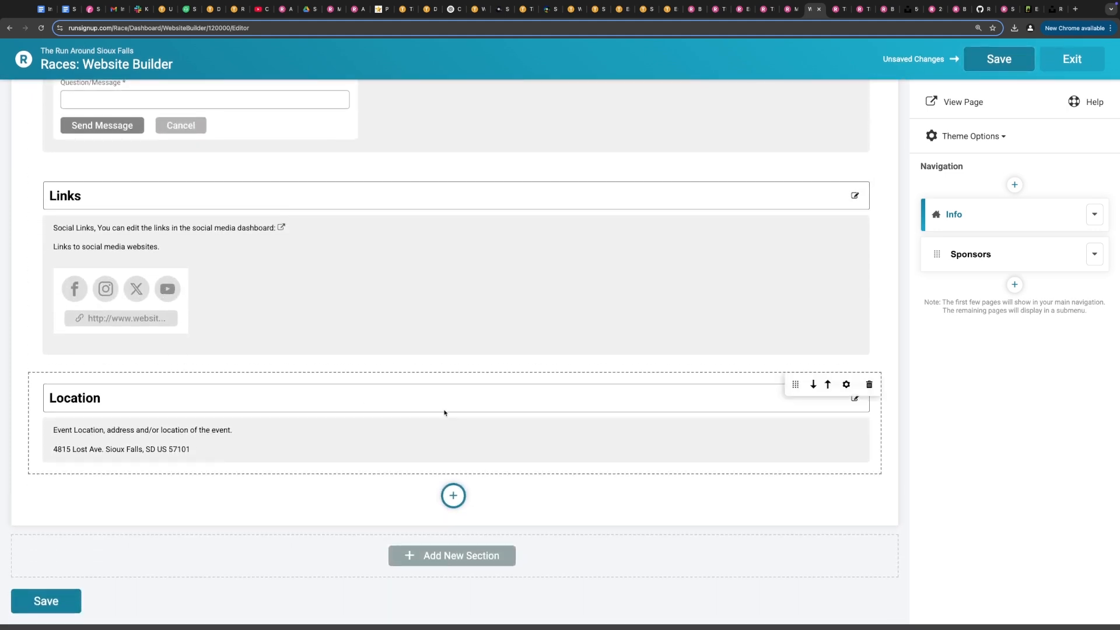
Step: Delete the social Links component between Contact Us and Location, then save the website and view the page
mouse_move(765, 270)
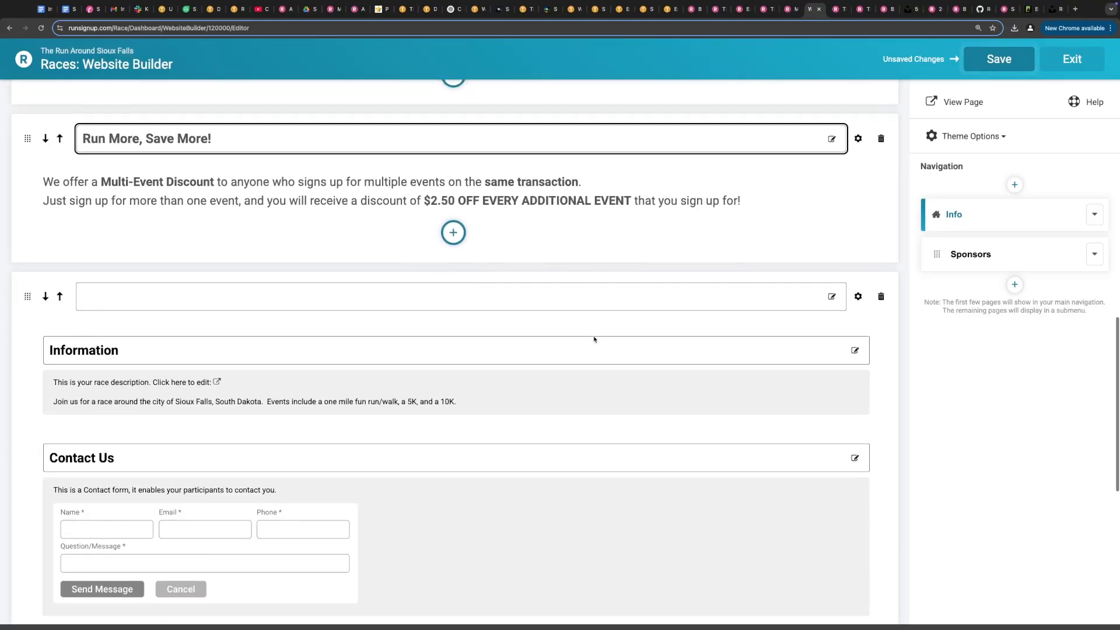
scroll(592, 337, "down", 10)
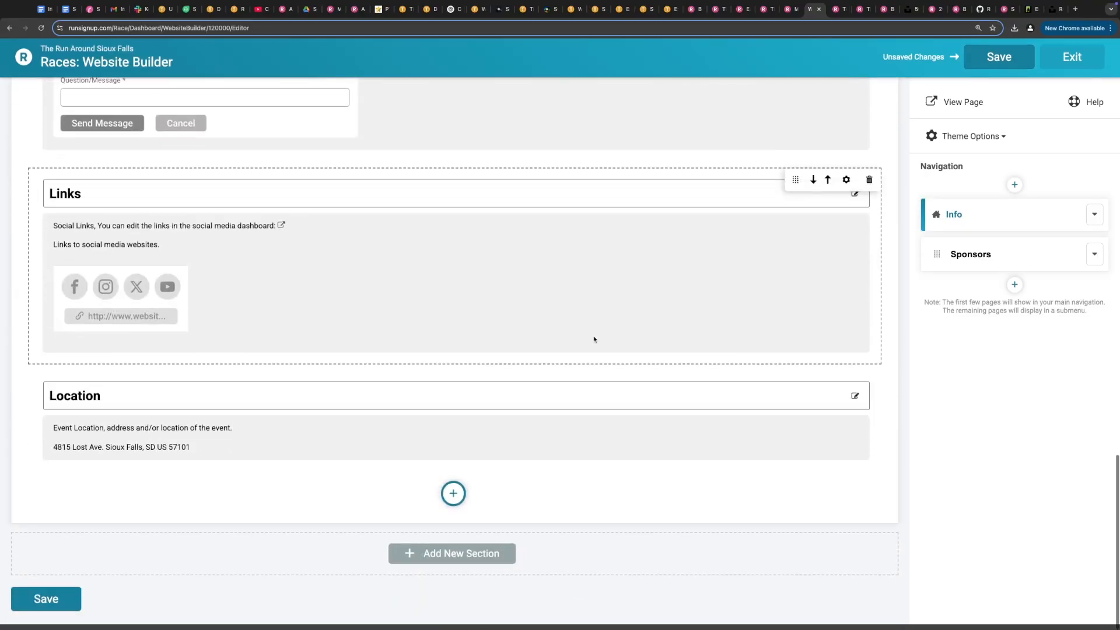
left_click(872, 181)
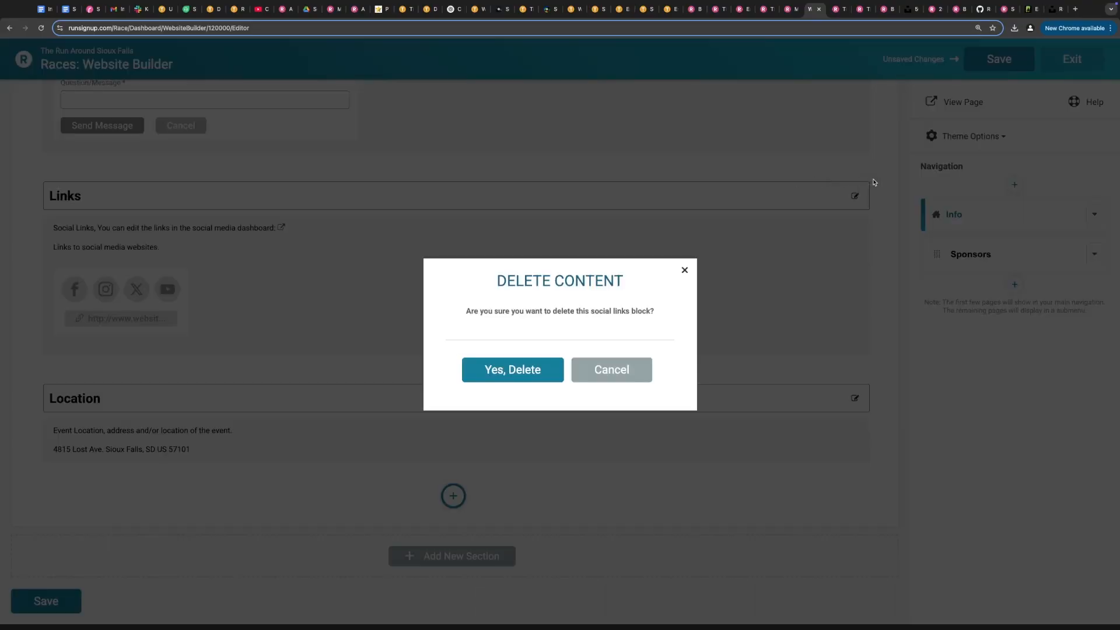
left_click(509, 380)
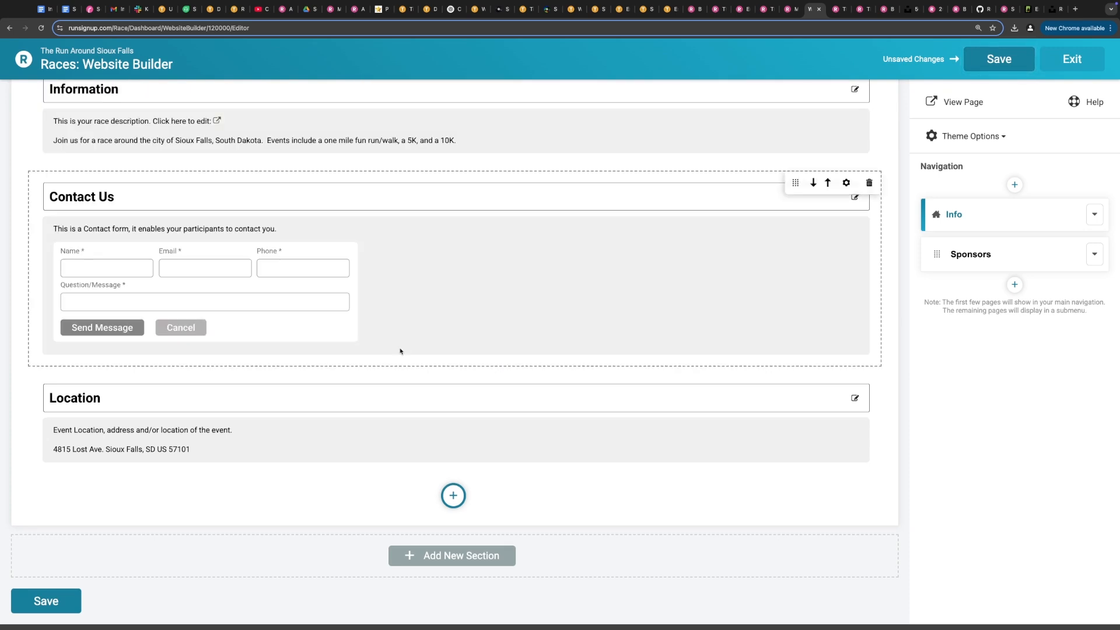
left_click(997, 71)
left_click(957, 104)
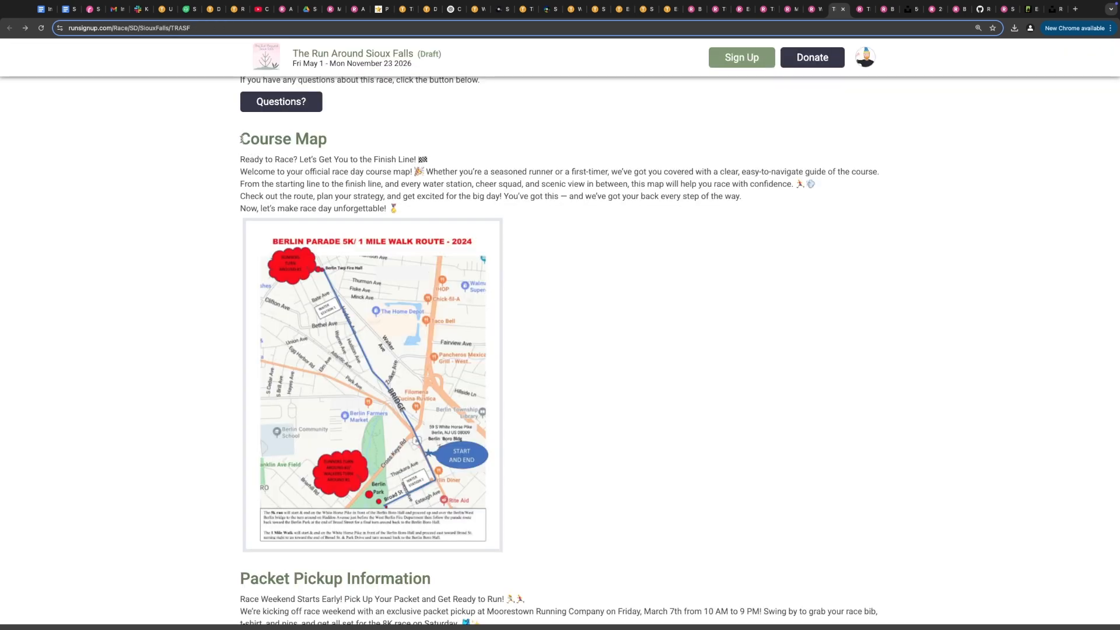
Step: Check the Course Map and Packet Pickup content on the existing race page, then add a two-column section below the Location component
left_click_drag(242, 139, 315, 136)
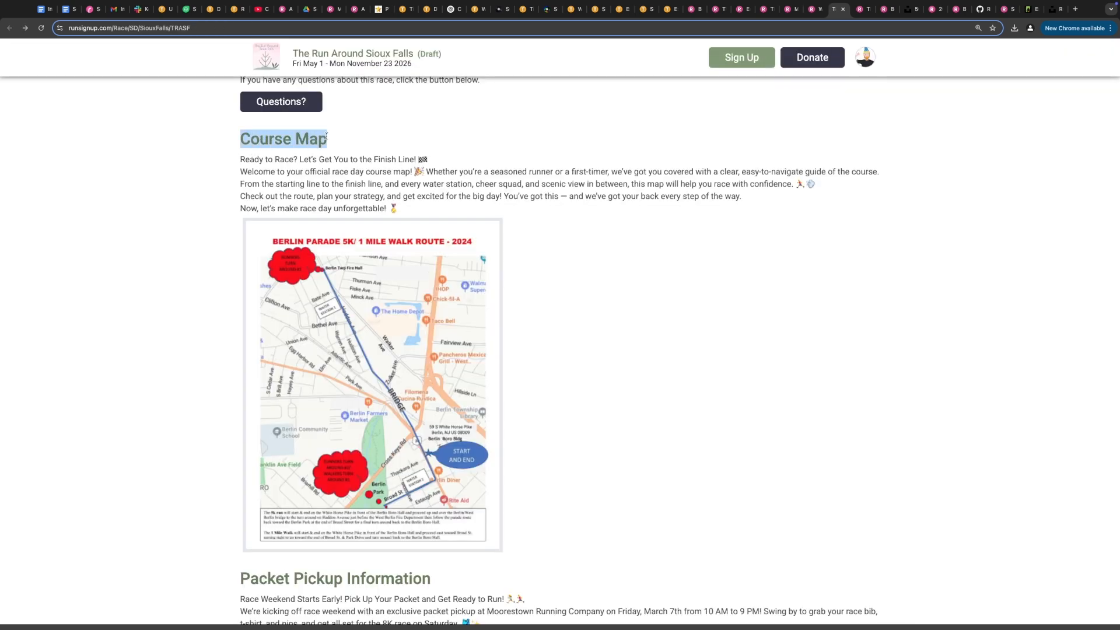
scroll(379, 220, "down", 7)
scroll(380, 220, "up", 6)
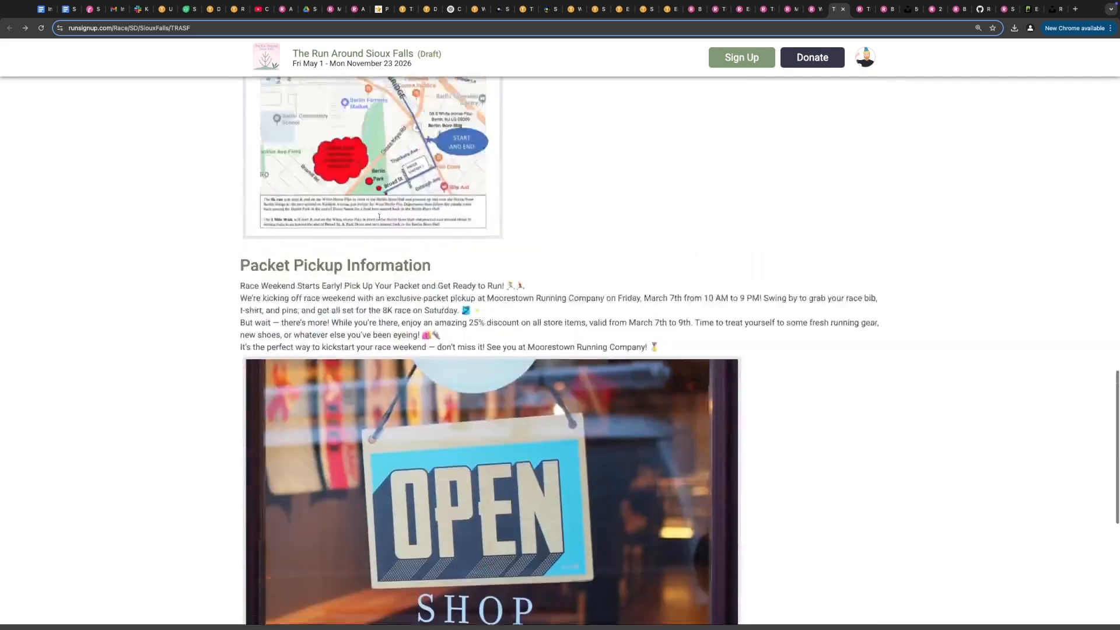
scroll(380, 219, "up", 3)
left_click(806, 9)
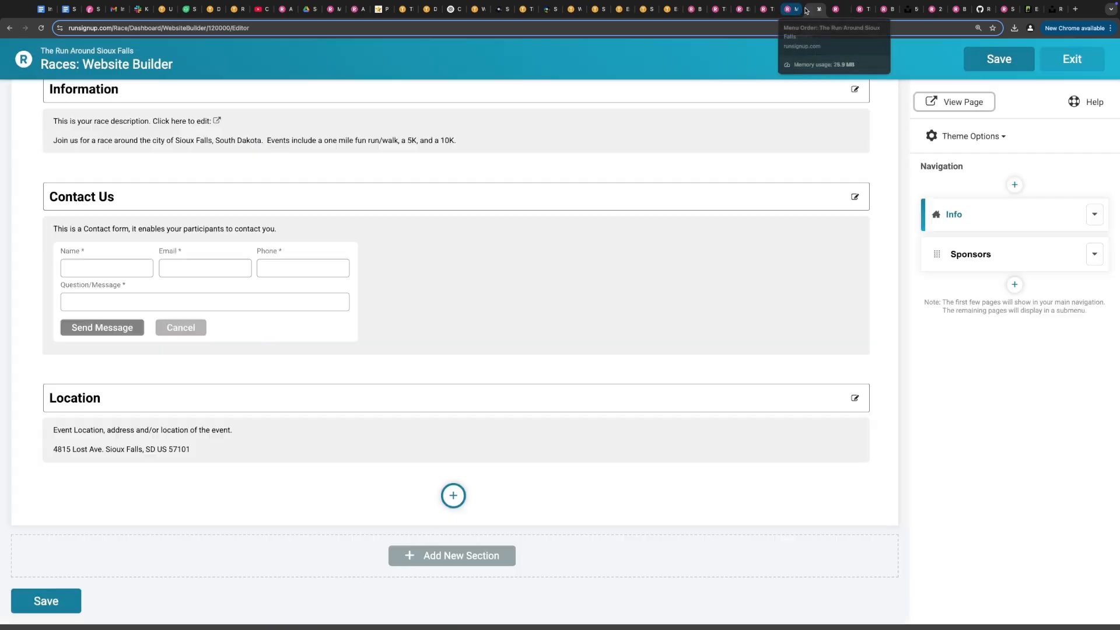
scroll(365, 188, "down", 3)
scroll(515, 494, "down", 1)
left_click(452, 552)
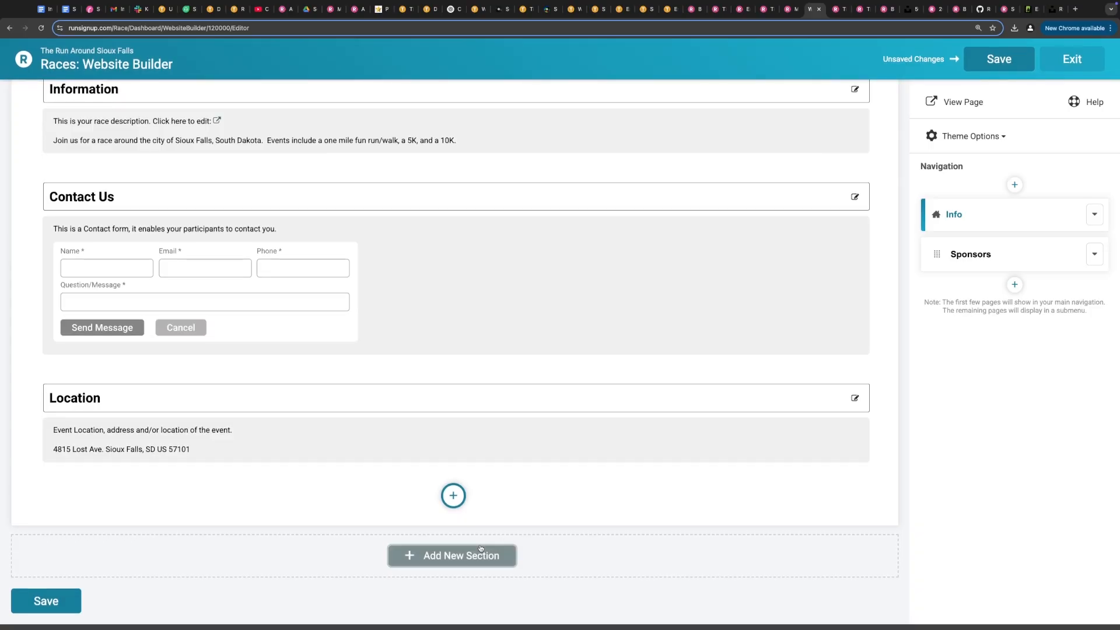
left_click(469, 560)
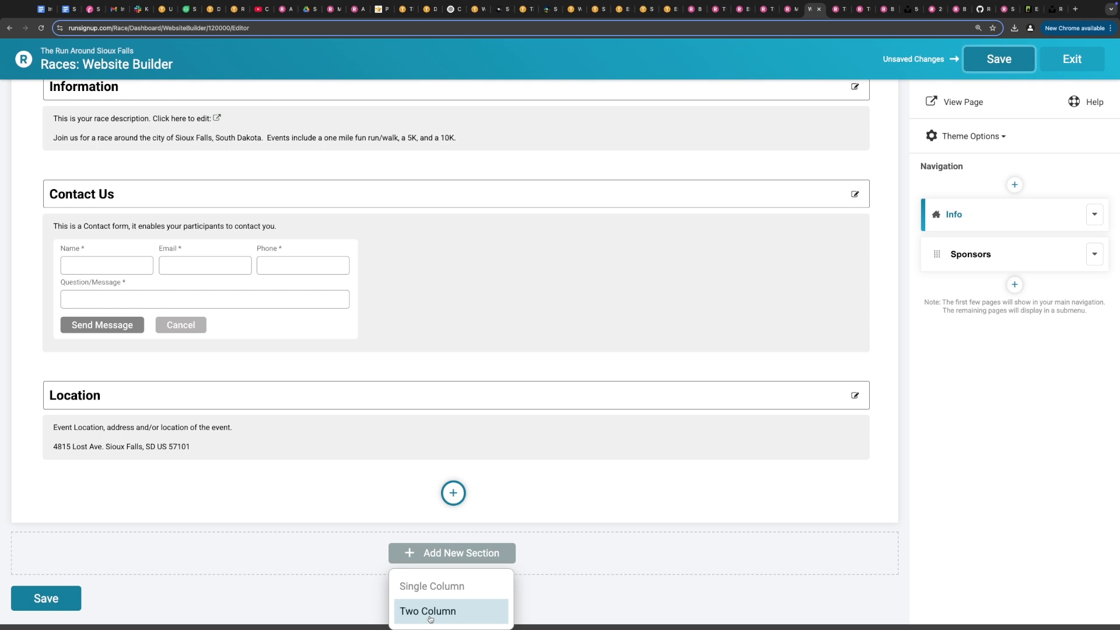
left_click(431, 619)
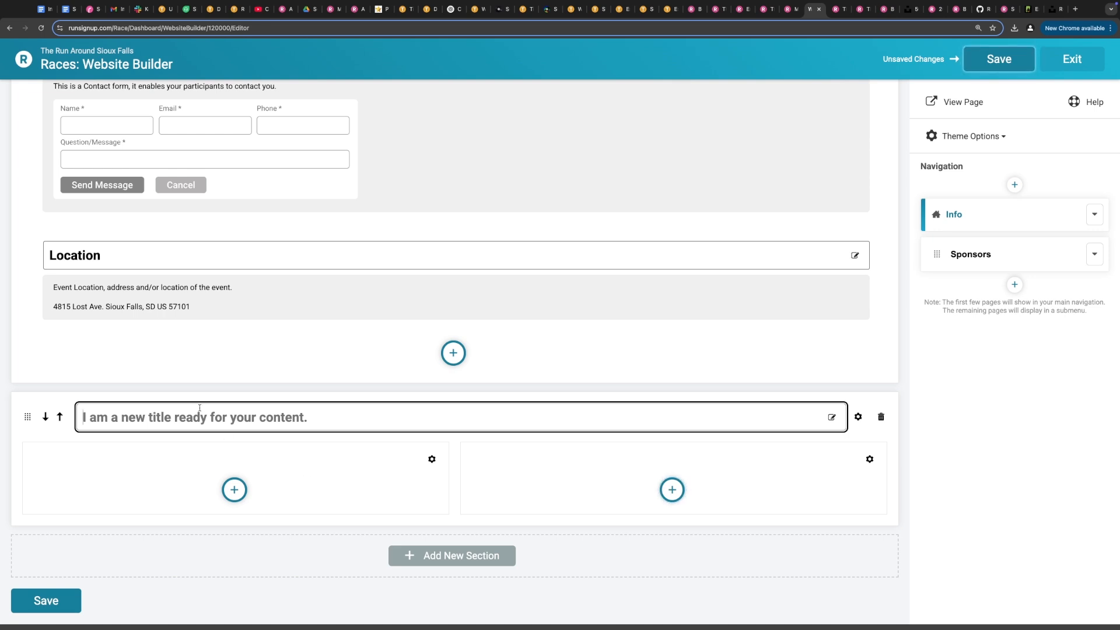
Step: Title the new two-column section "Course Map" and upload courseMap.png as an image component in its first column
type("Course Map")
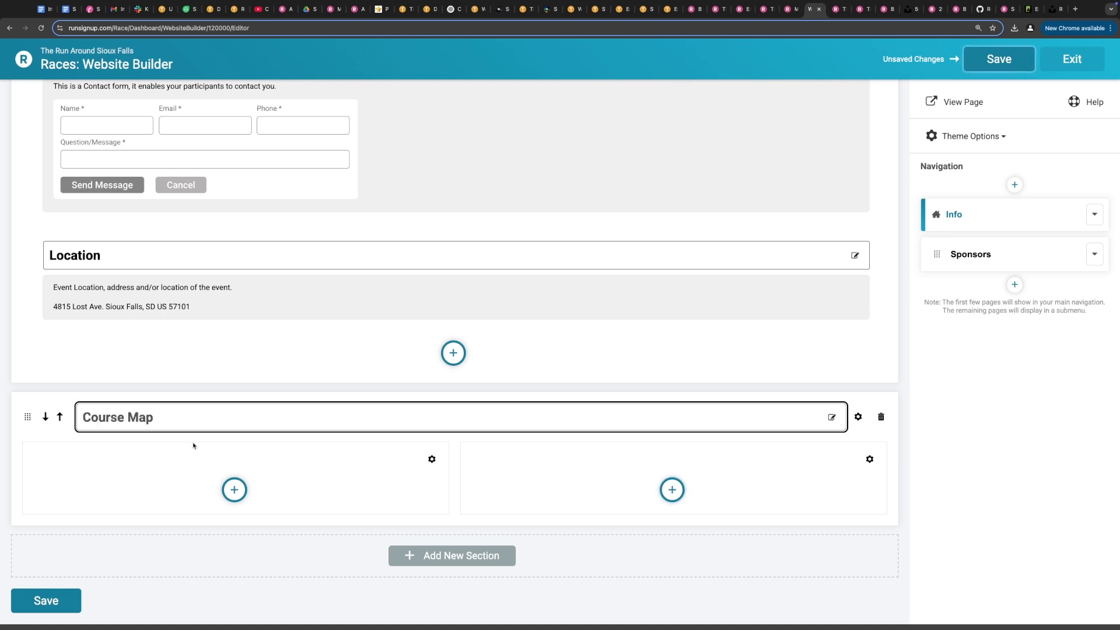
left_click(235, 491)
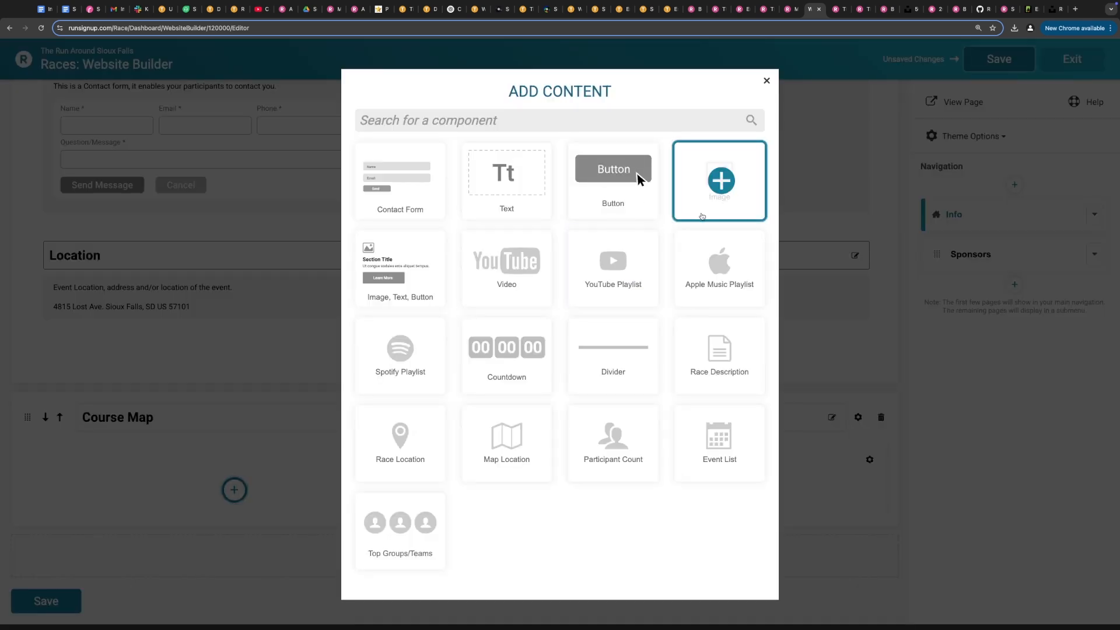
left_click(722, 207)
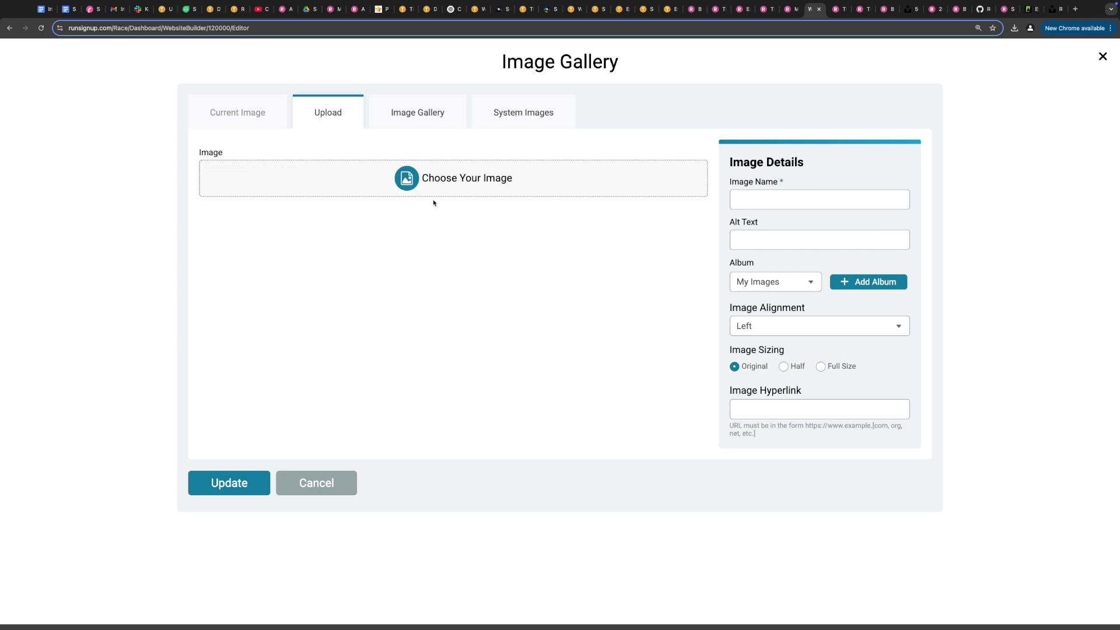
left_click(447, 176)
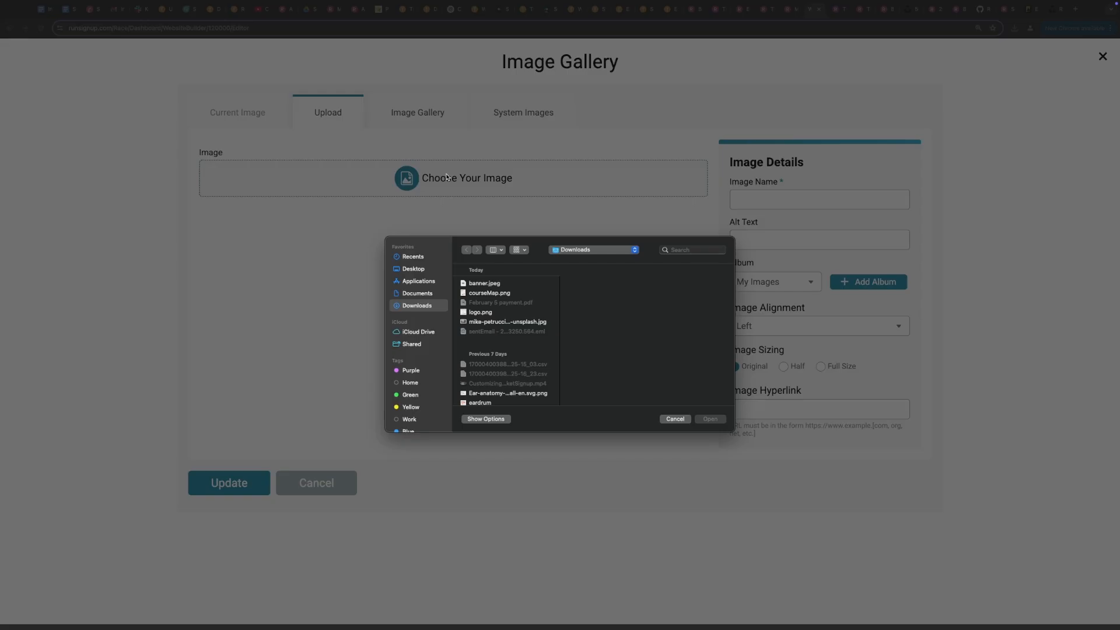
left_click(490, 292)
left_click(709, 417)
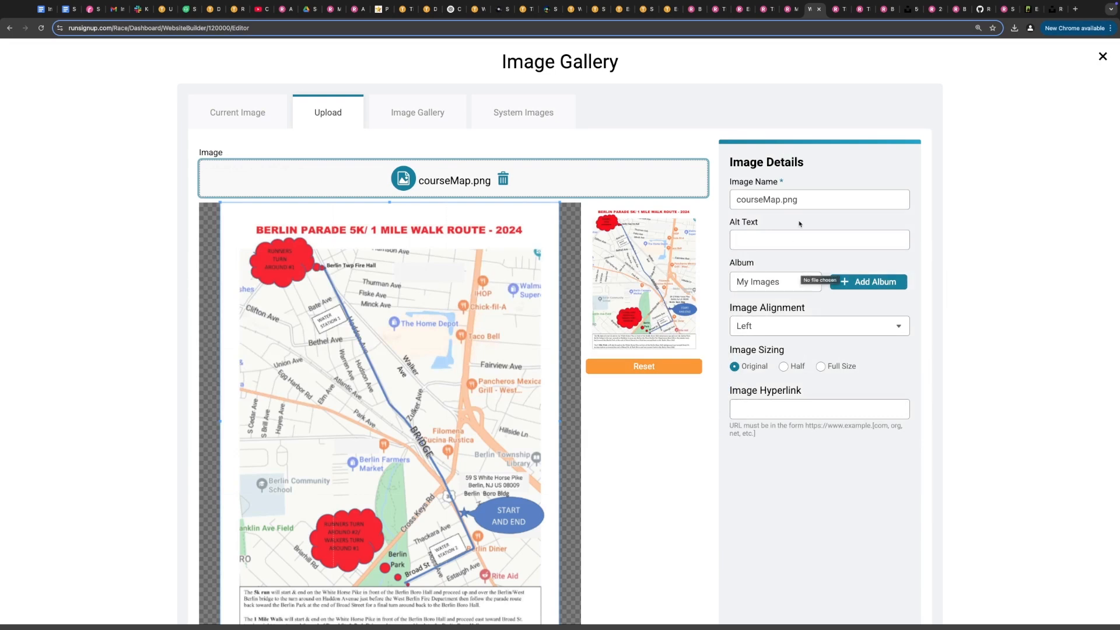
Step: Name the uploaded image "Course Map", set its alignment to Center, and place it in the section
double_click(812, 200)
type("Co")
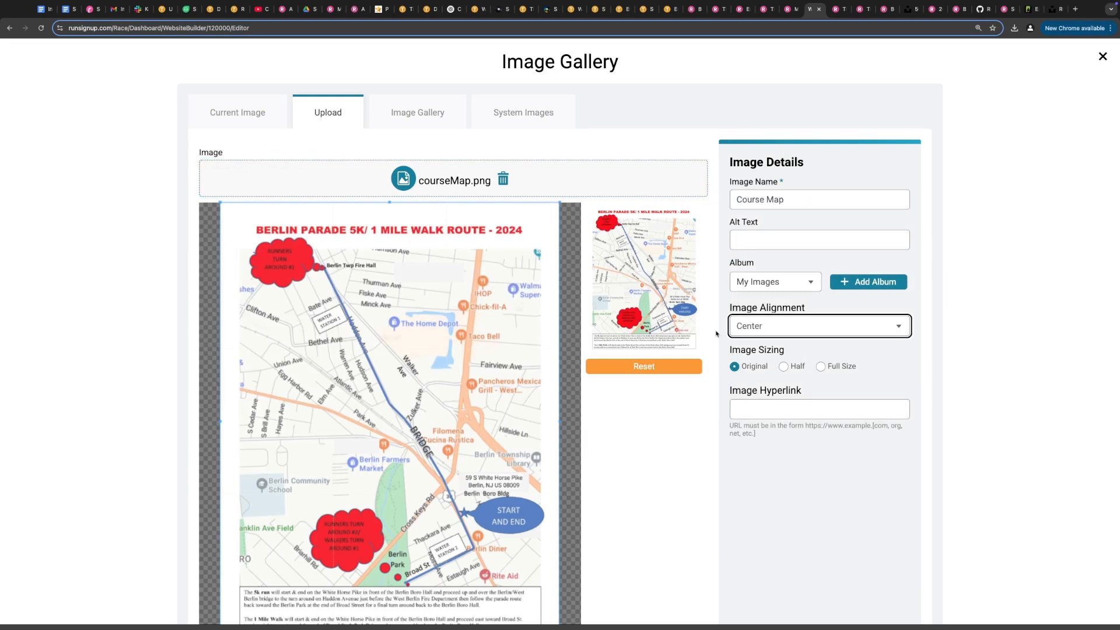
left_click(754, 333)
left_click(754, 332)
scroll(561, 382, "down", 3)
left_click(249, 532)
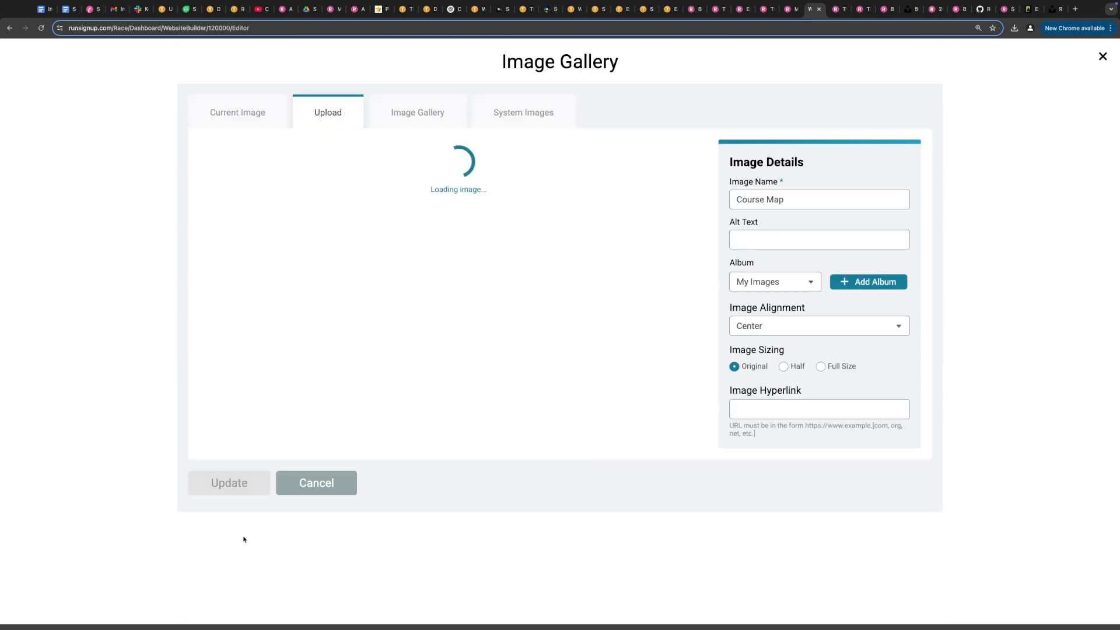
scroll(378, 296, "down", 5)
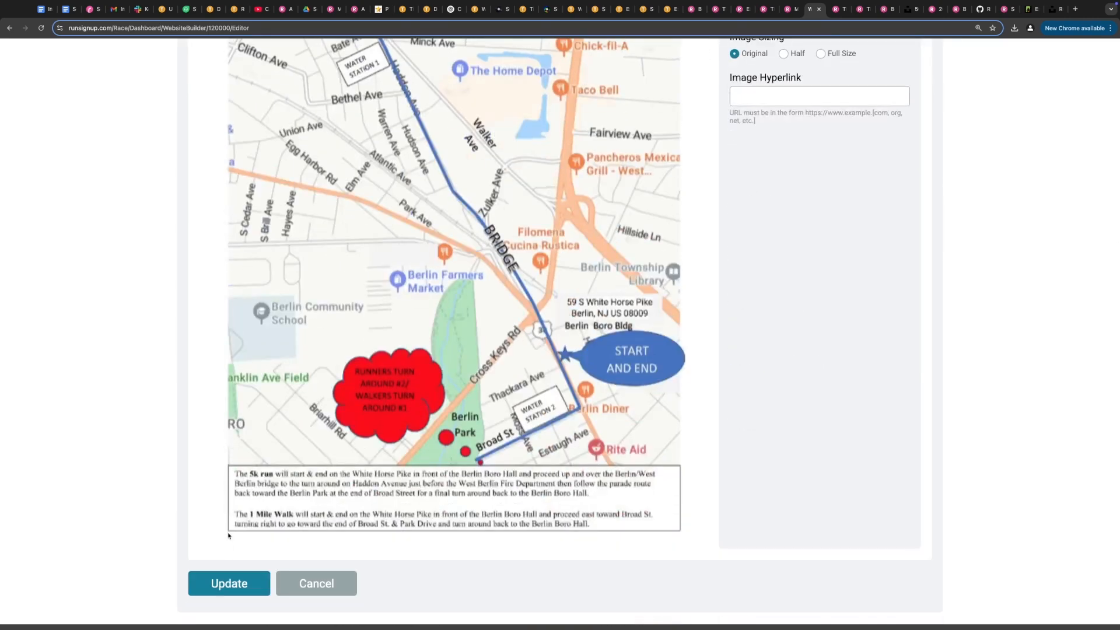
left_click(223, 577)
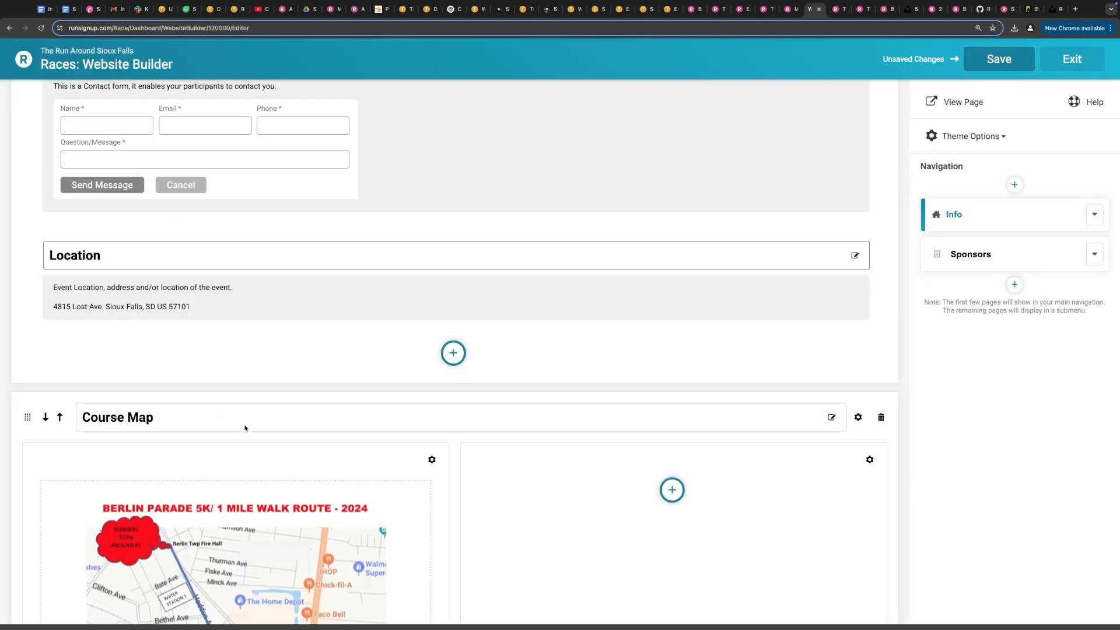
scroll(244, 428, "down", 6)
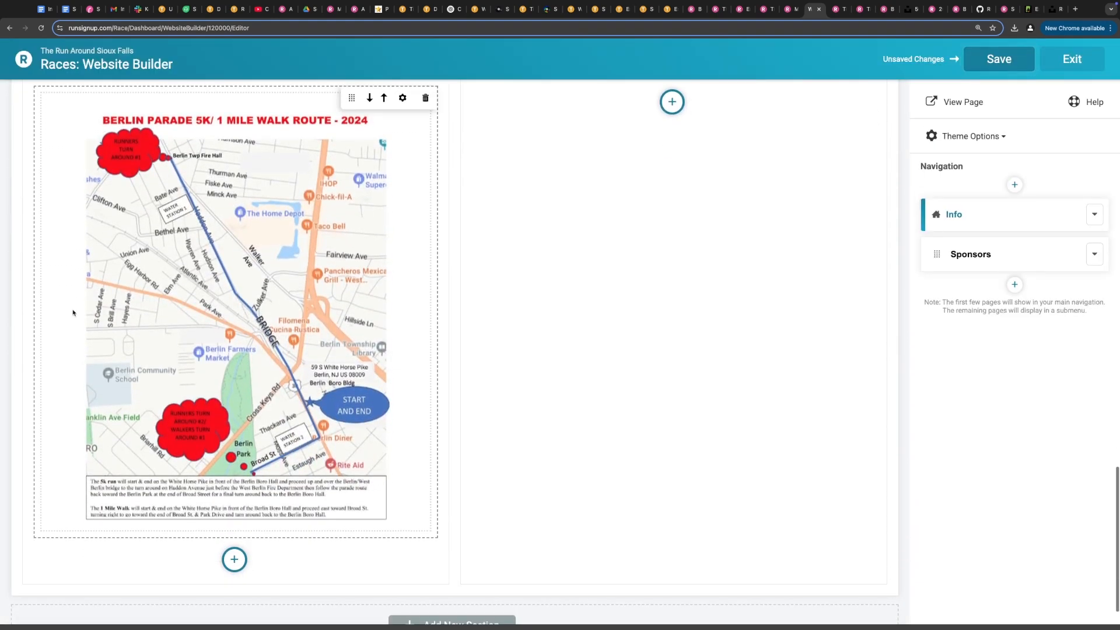
scroll(75, 339, "up", 1)
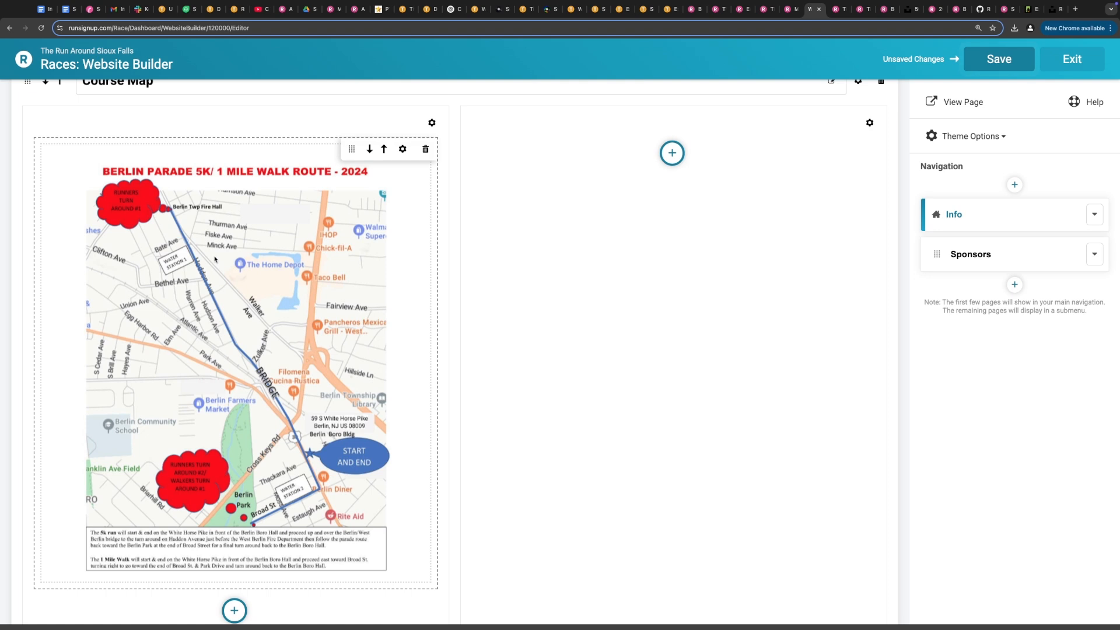
Step: Copy the introductory text above the course map on the existing race page, then return to the website builder
key("ctrl+Tab")
left_click(241, 231)
left_click_drag(239, 214, 407, 268)
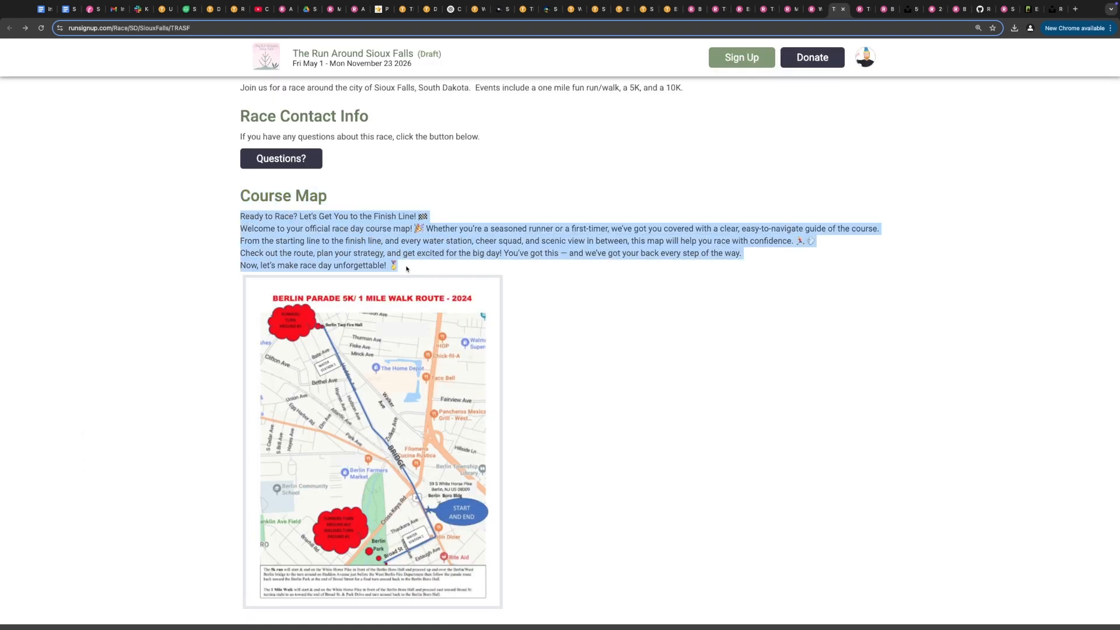
right_click(281, 238)
left_click(296, 254)
left_click(616, 177)
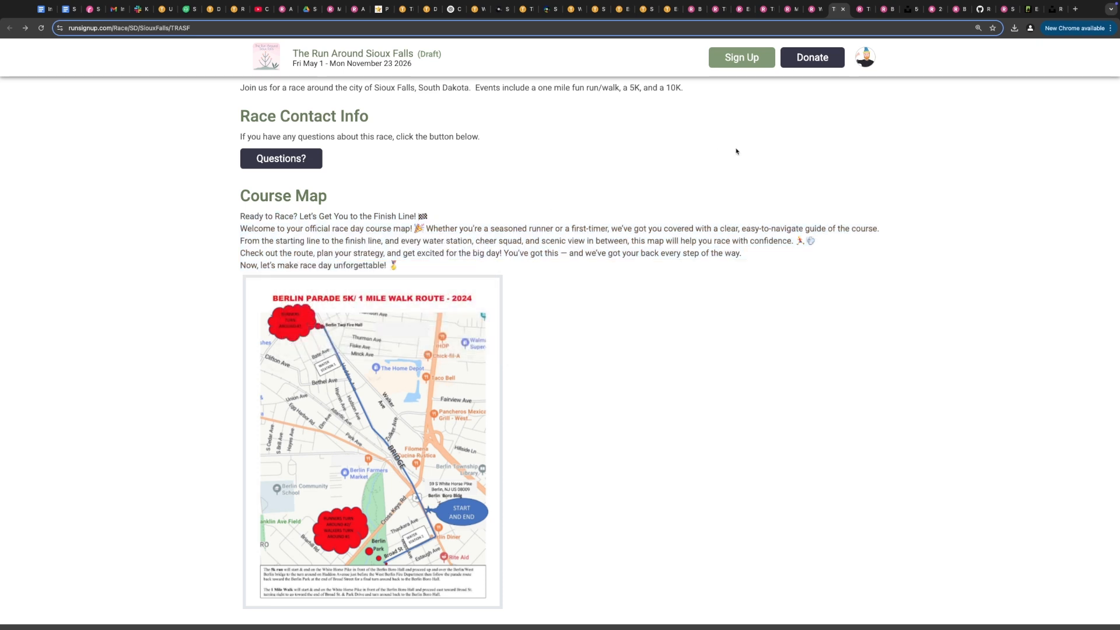
left_click(812, 10)
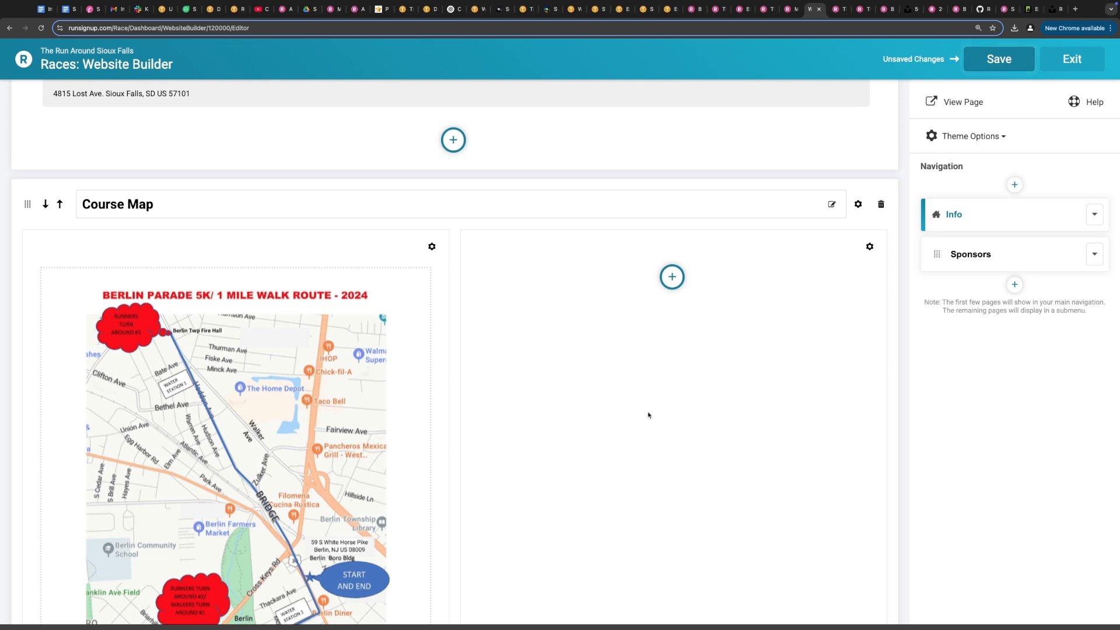
Step: Add a text component to the second column of the Course Map section and replace its placeholder with the copied text
left_click(671, 280)
left_click(505, 207)
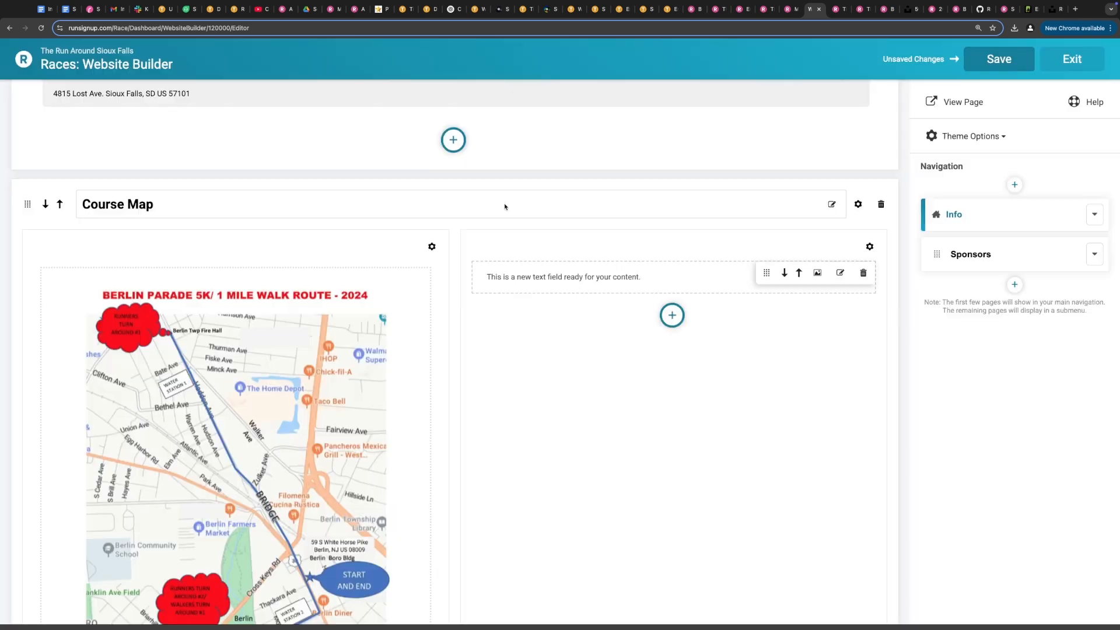
left_click(631, 271)
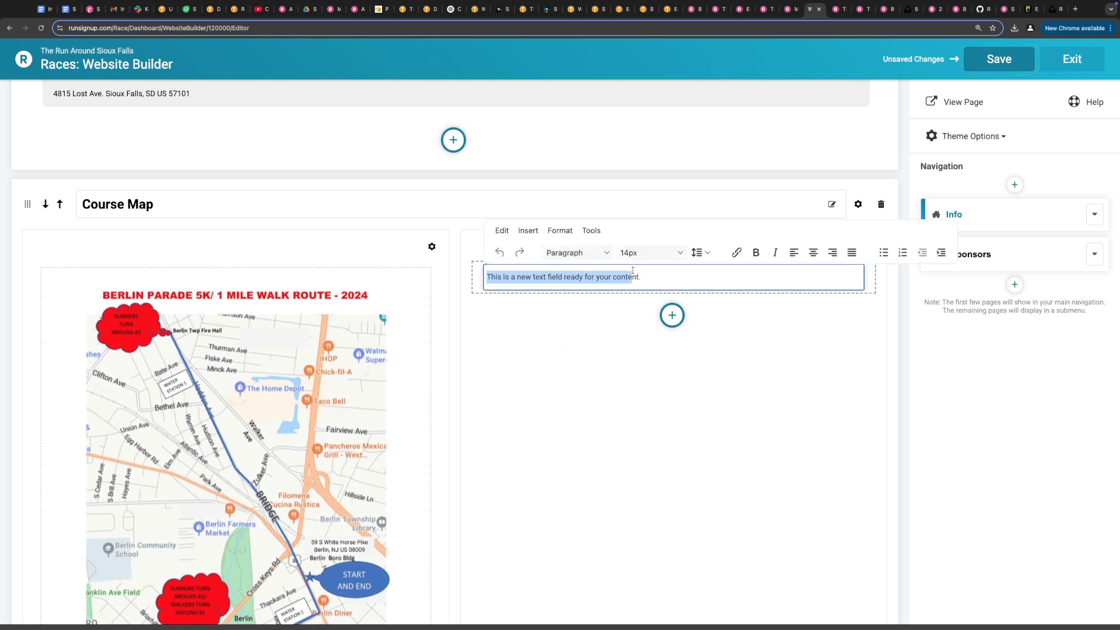
key("BackSpace")
key("super+v")
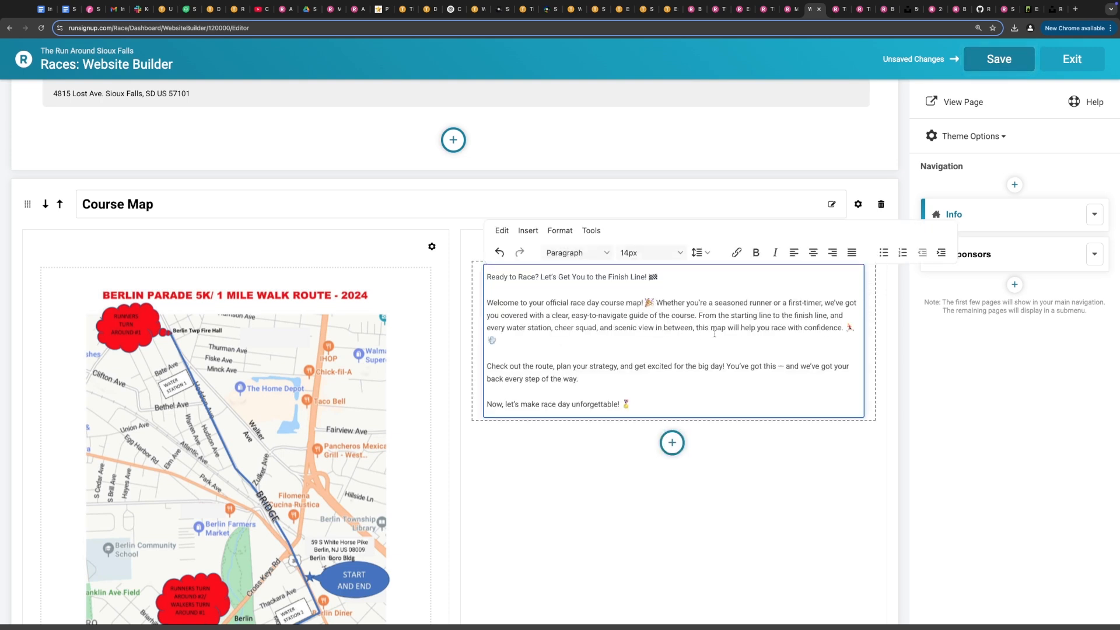
Step: Format the line "Ready to Race? Let's Get You to the Finish Line!" as Heading A
left_click_drag(636, 404, 505, 285)
left_click(505, 285)
left_click_drag(665, 277, 469, 277)
left_click(587, 255)
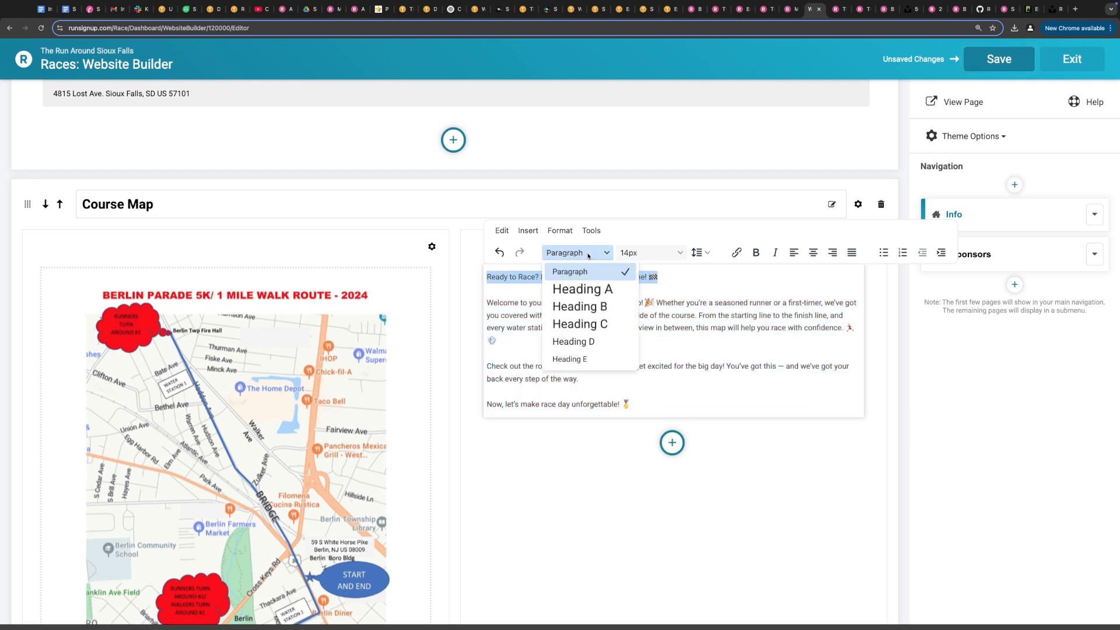
left_click(568, 289)
left_click(508, 338)
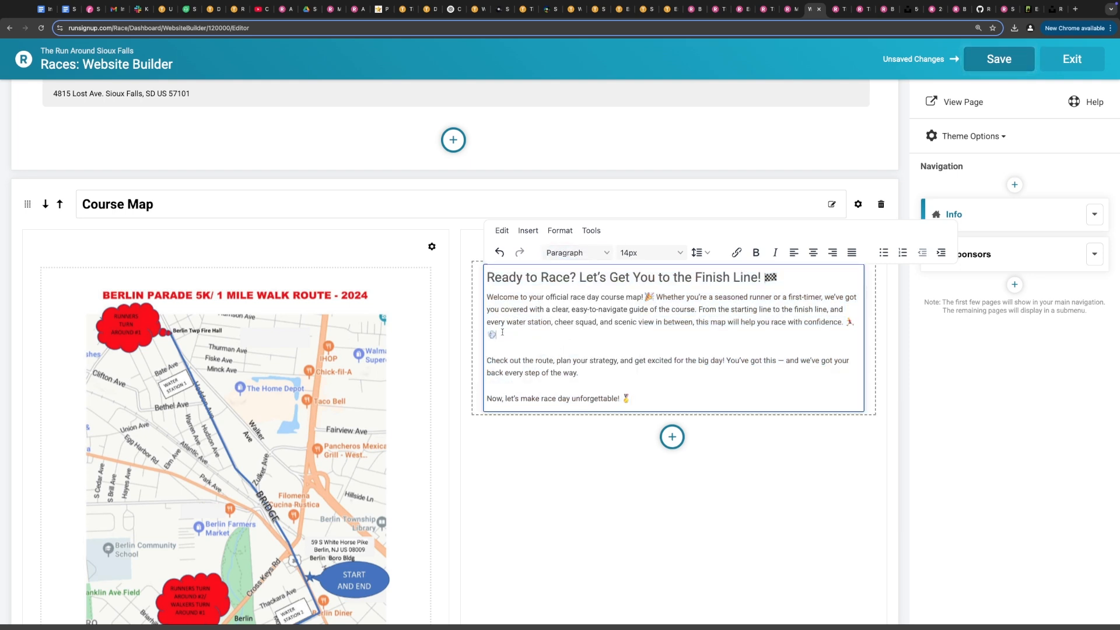